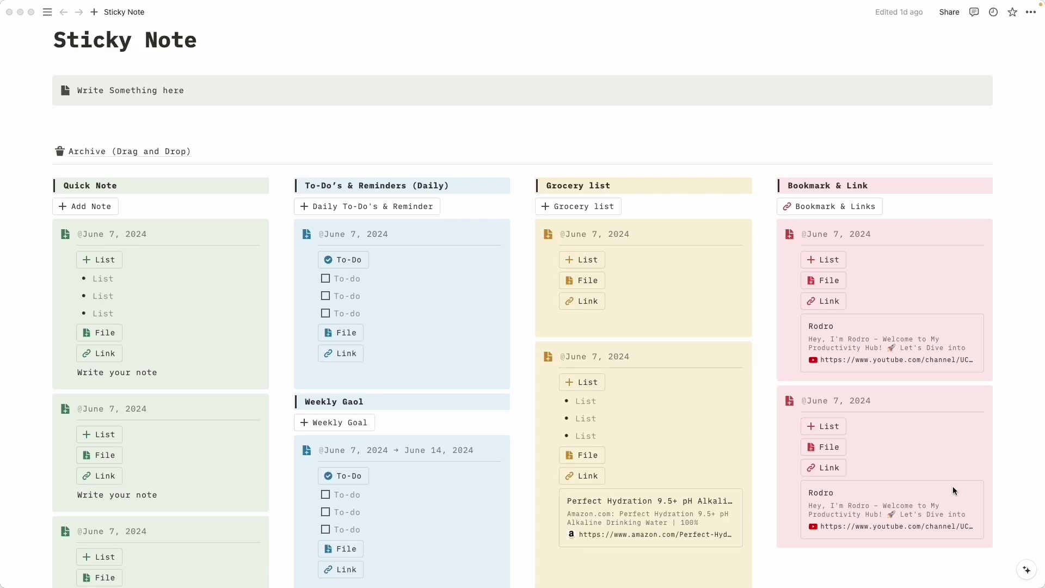
# Scroll through the finished Sticky Note board with its four note columns
pyautogui.scroll(-2, 912, 443)
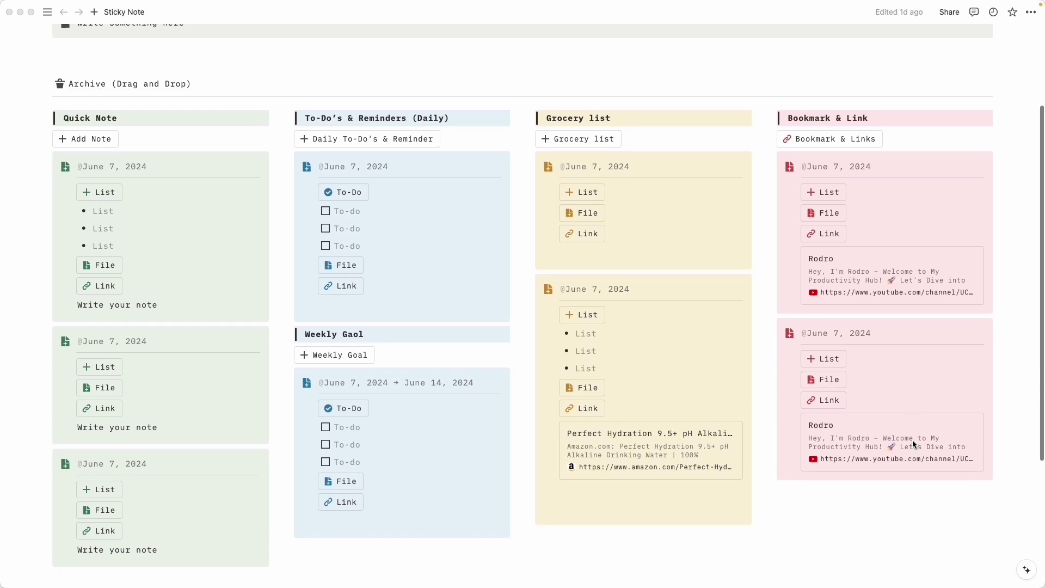
pyautogui.scroll(2, 912, 443)
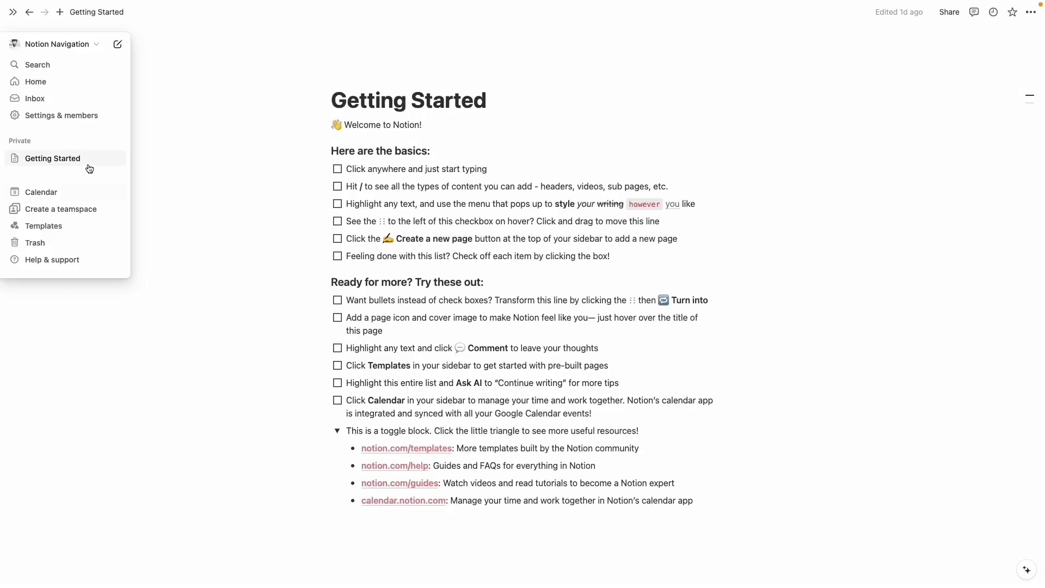
# Create a new private page titled 'Sticky Note' with a dark document icon
pyautogui.click(116, 141)
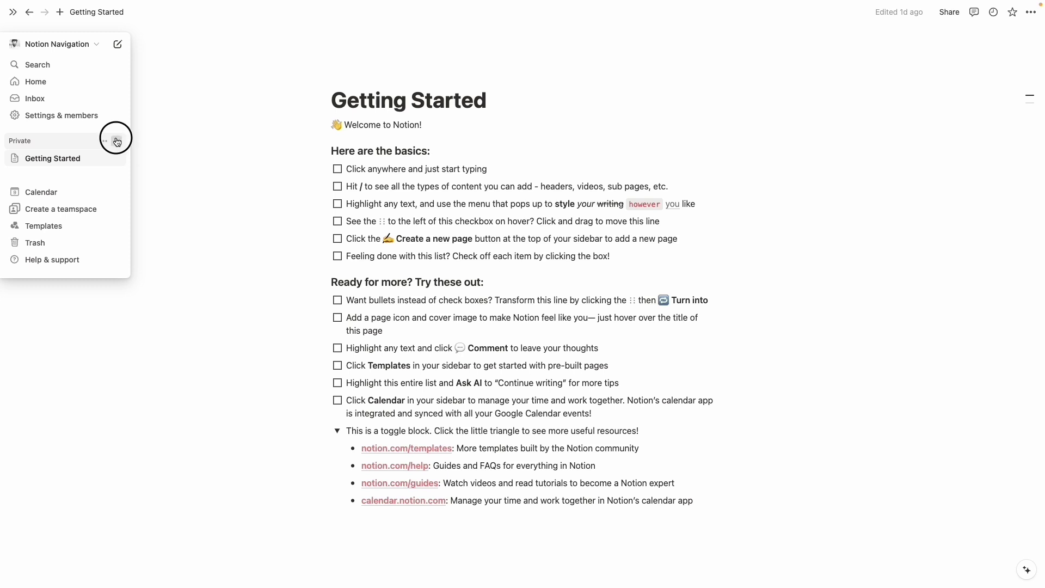
pyautogui.write('Sticky Note')
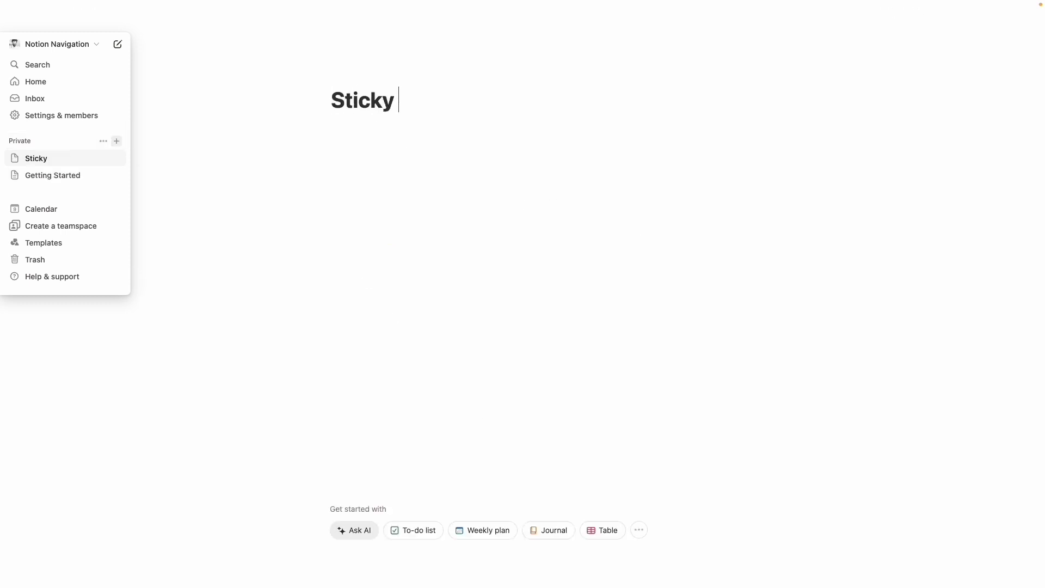
pyautogui.click(334, 77)
pyautogui.click(291, 131)
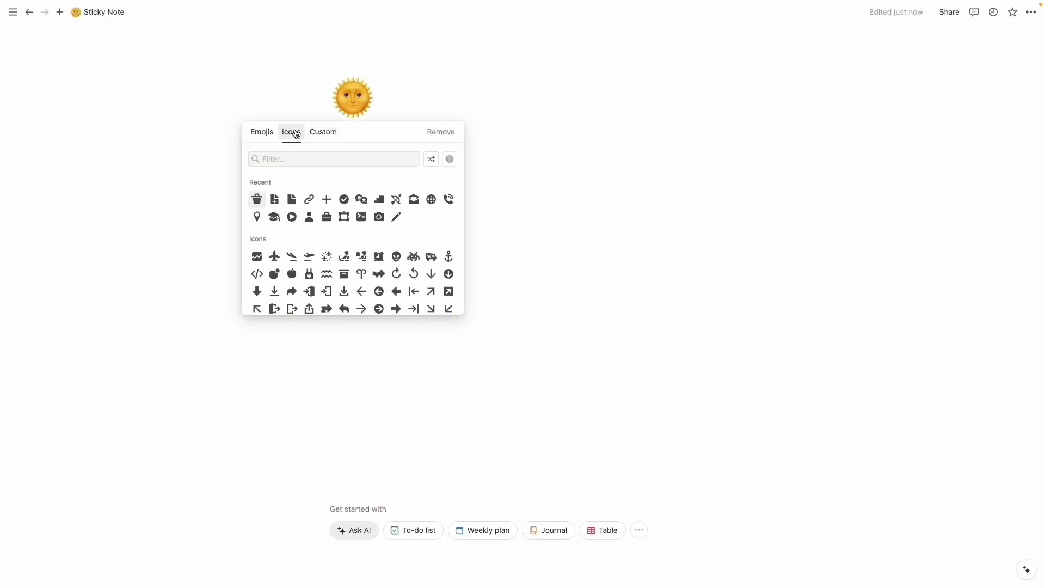
pyautogui.click(293, 199)
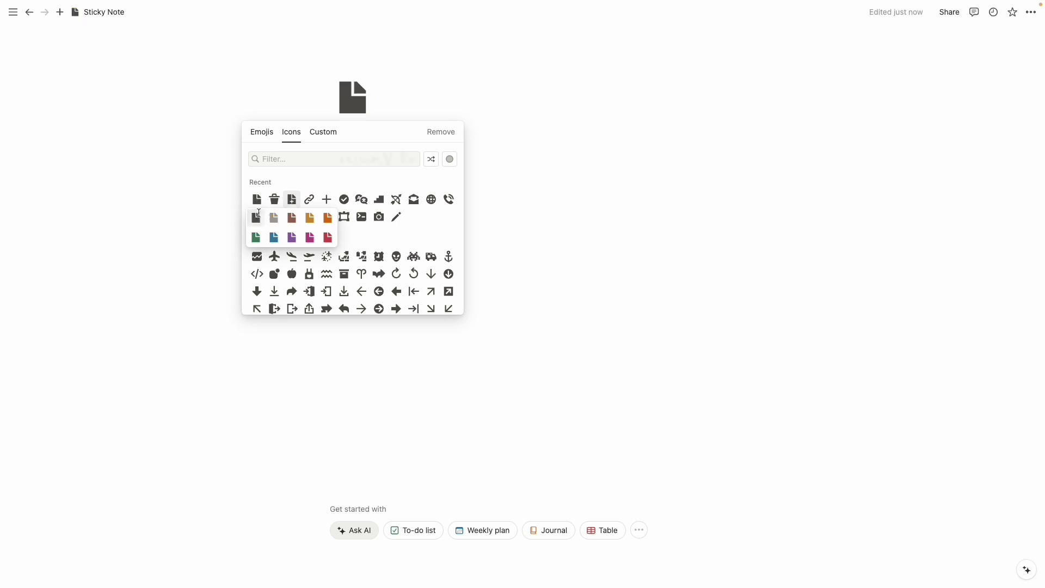
pyautogui.click(237, 215)
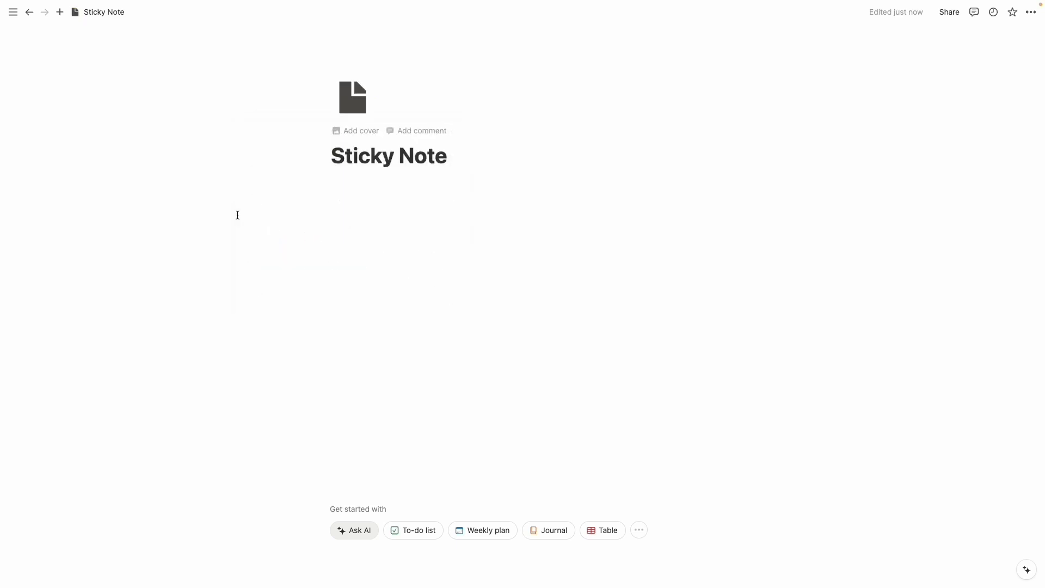
# Switch the page to the Mono font and full-width layout
pyautogui.click(1030, 16)
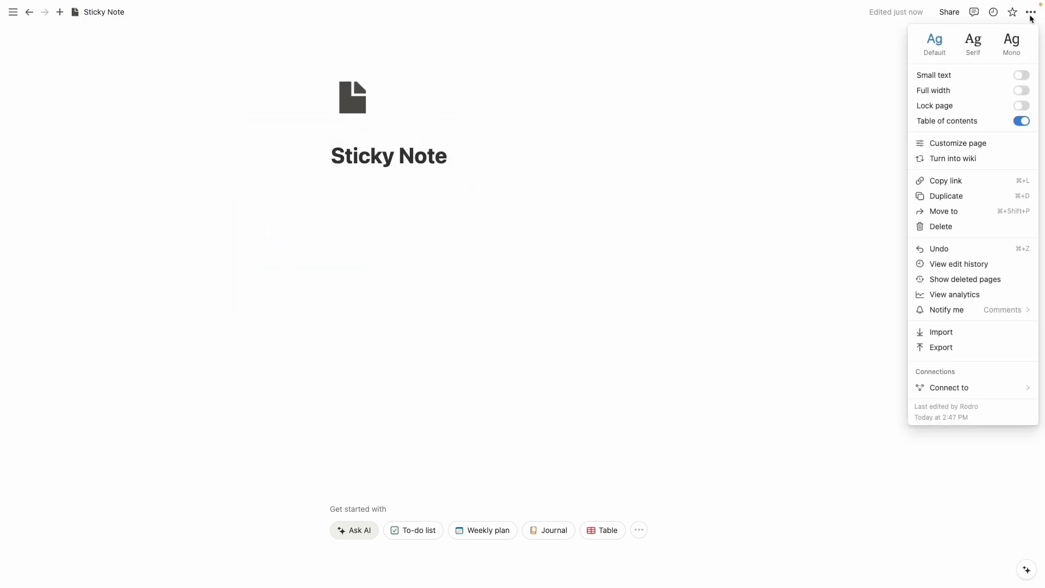
pyautogui.click(1017, 41)
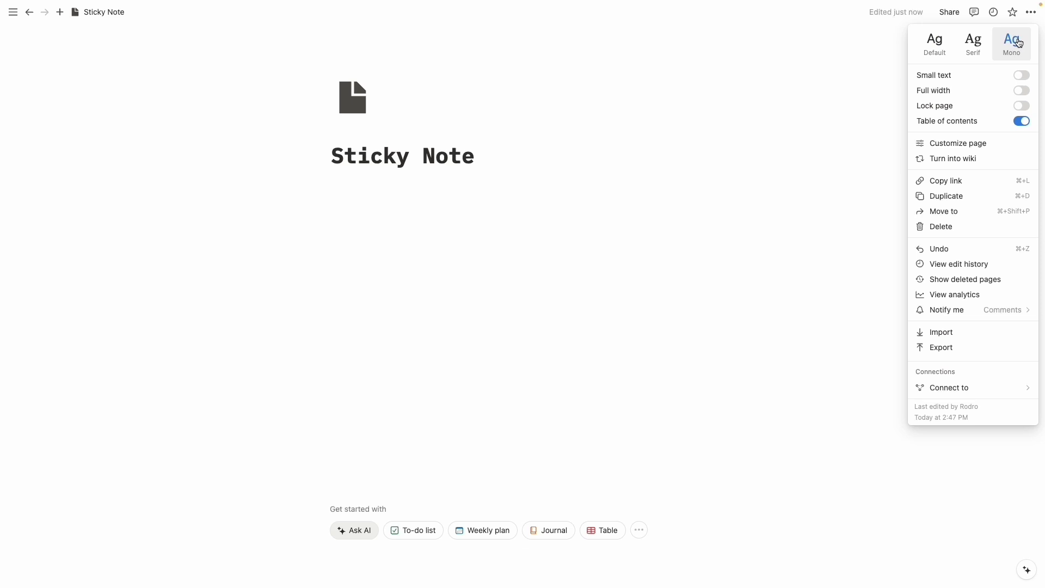
pyautogui.click(1024, 91)
pyautogui.click(548, 312)
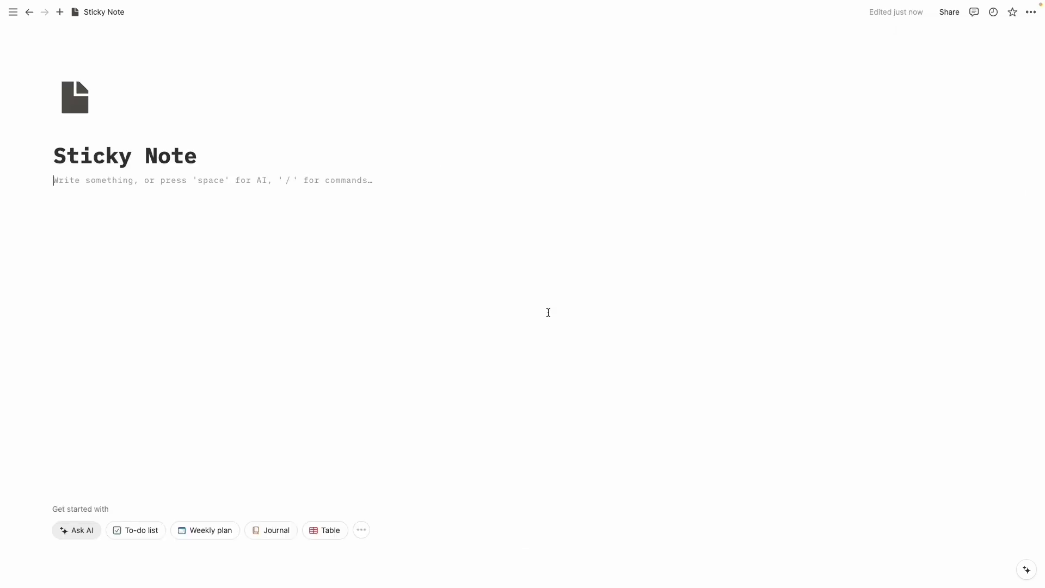
# Add a callout reading 'Write Something here' below the Sticky Note title
pyautogui.press('Return')
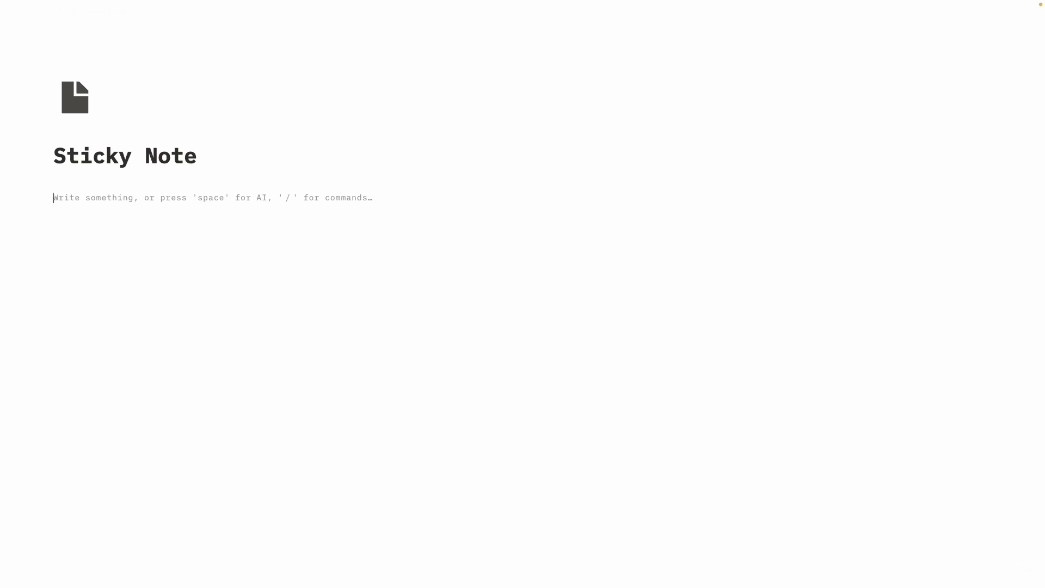
pyautogui.write('/cal')
pyautogui.press('Return')
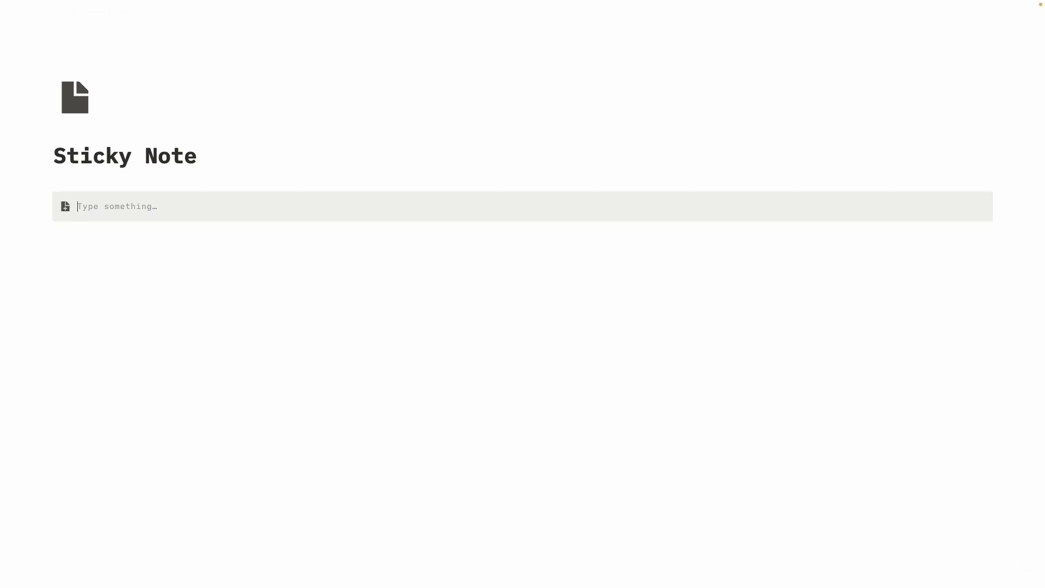
pyautogui.write('Write Something here')
pyautogui.click(310, 276)
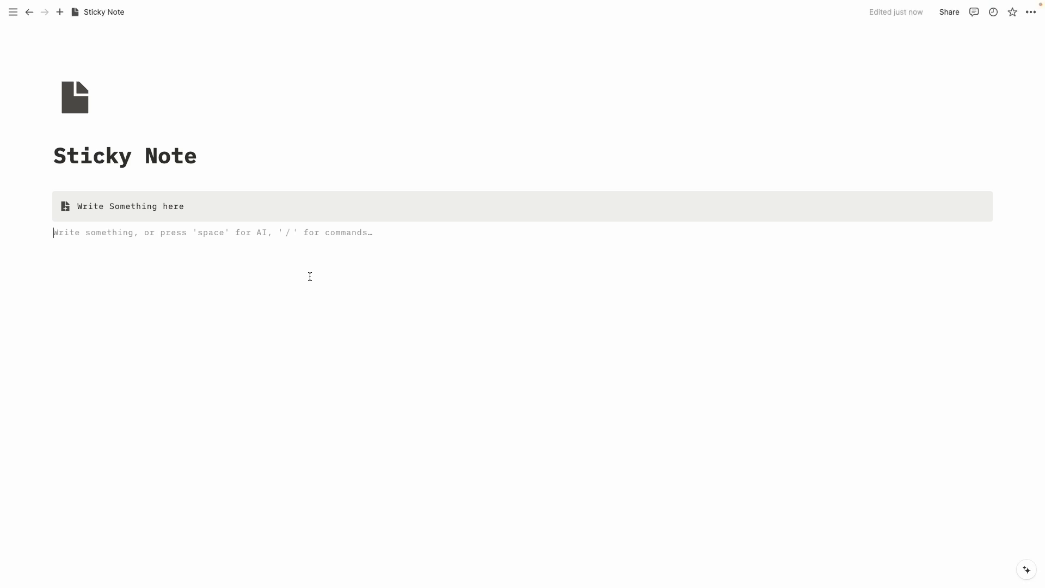
# Create an 'Archive (Drag and Drop)' subpage with a trash-can icon
pyautogui.write('/page')
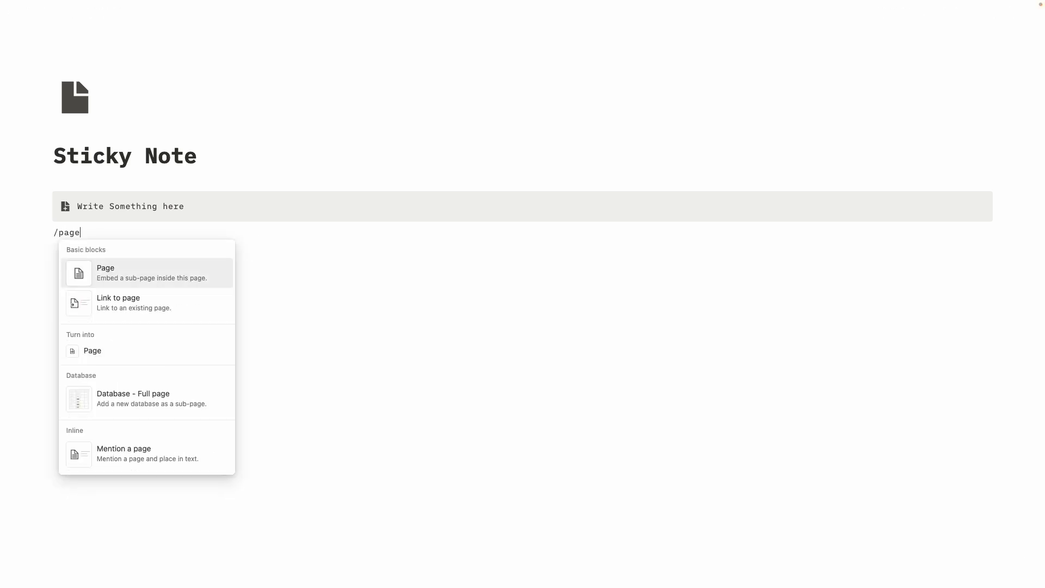
pyautogui.press('Return')
pyautogui.write('Archive')
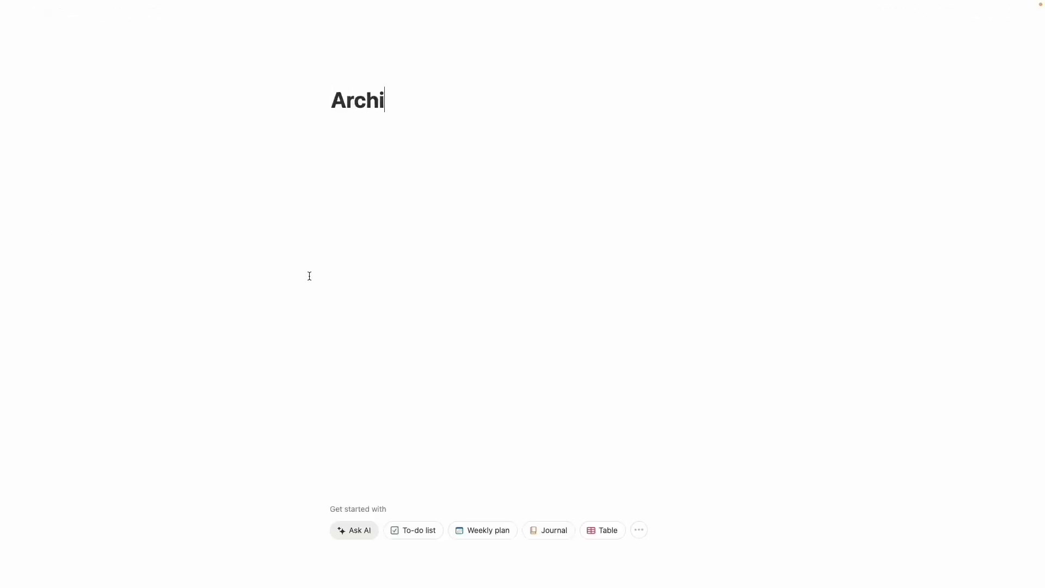
pyautogui.click(355, 79)
pyautogui.click(291, 131)
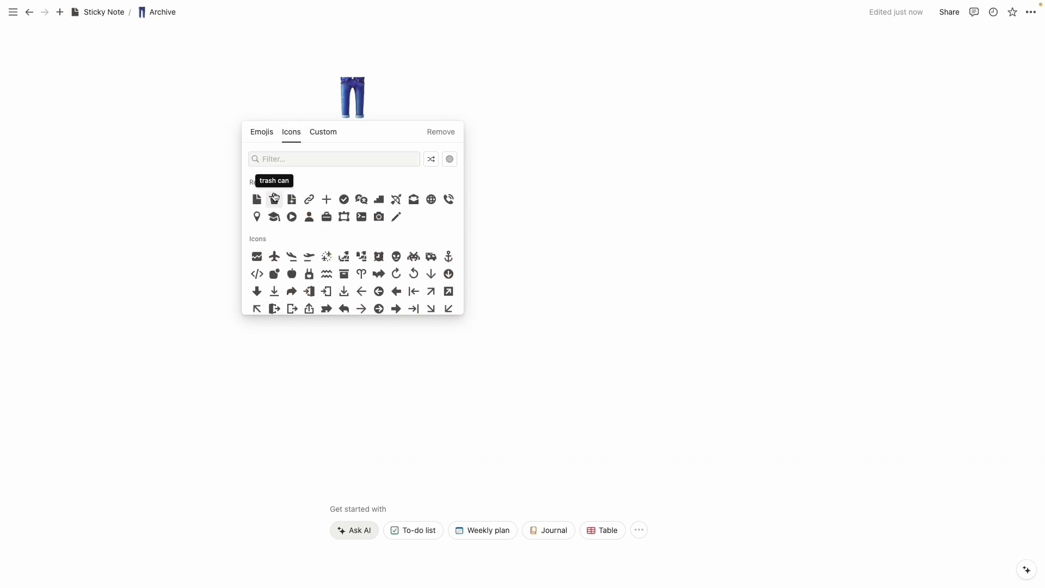
pyautogui.click(273, 198)
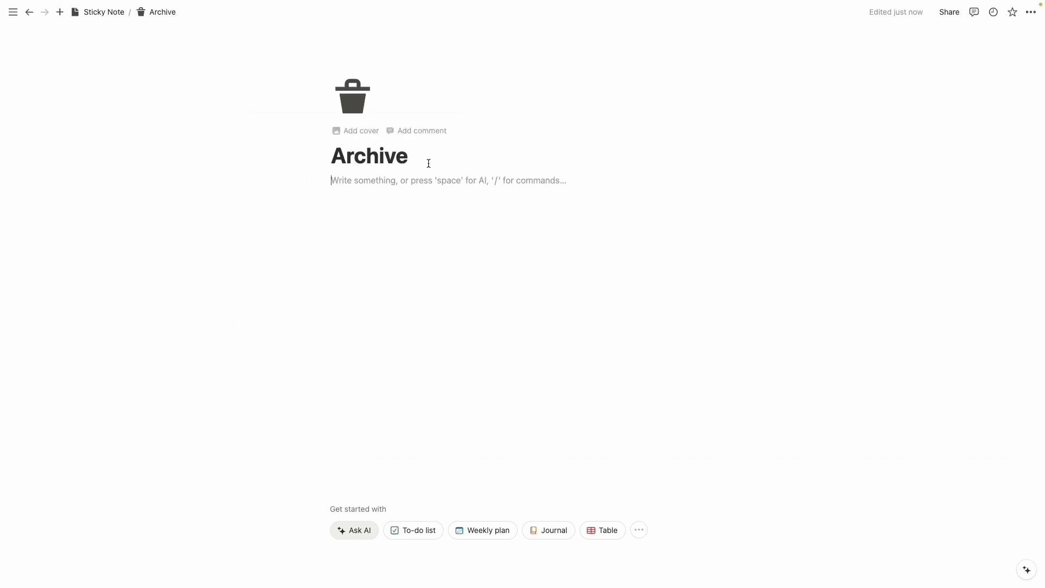
pyautogui.click(427, 161)
pyautogui.write('(Drag and Drop)')
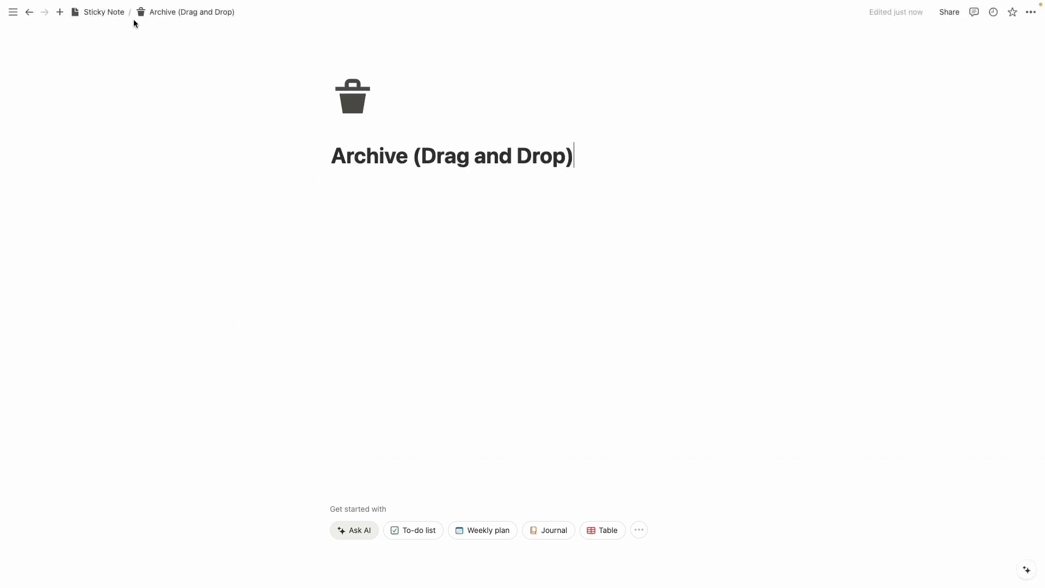
# Back on Sticky Note, add a spacer line above the Archive link and a divider below it
pyautogui.click(103, 12)
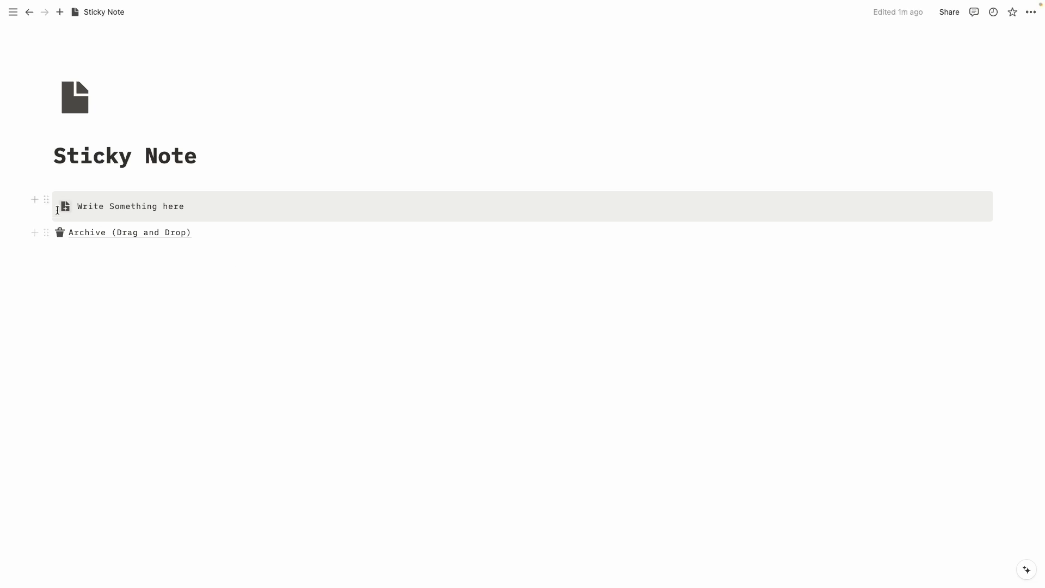
pyautogui.click(37, 203)
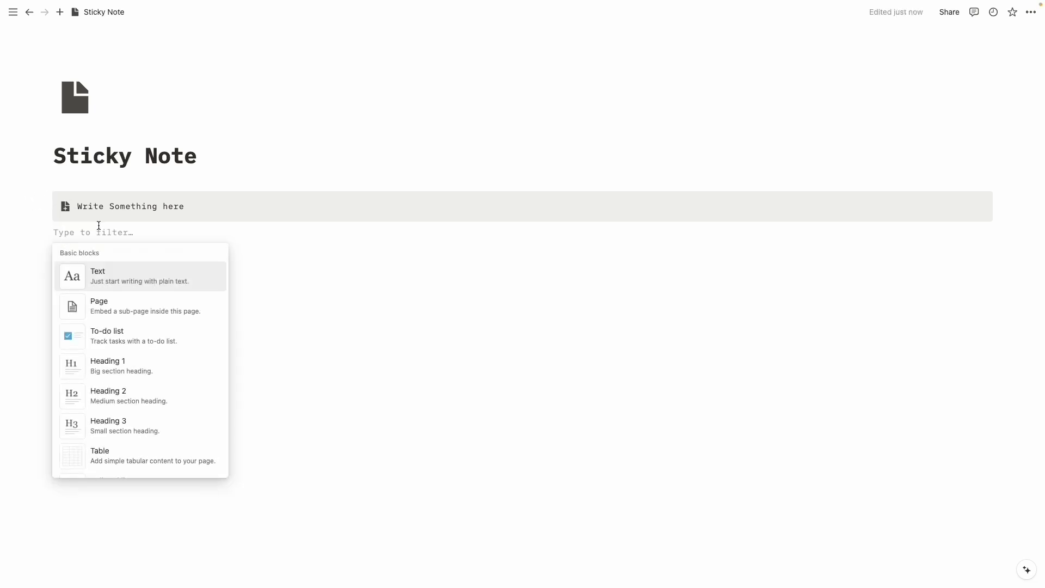
pyautogui.write('Archive (Drag and Drop)')
pyautogui.click(96, 357)
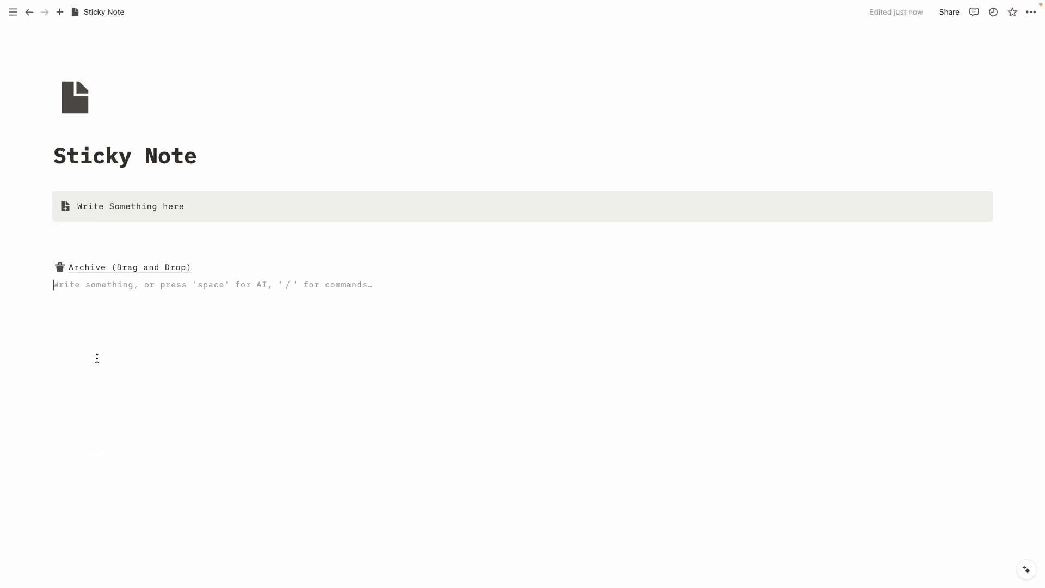
pyautogui.write('/divi')
pyautogui.press('Return')
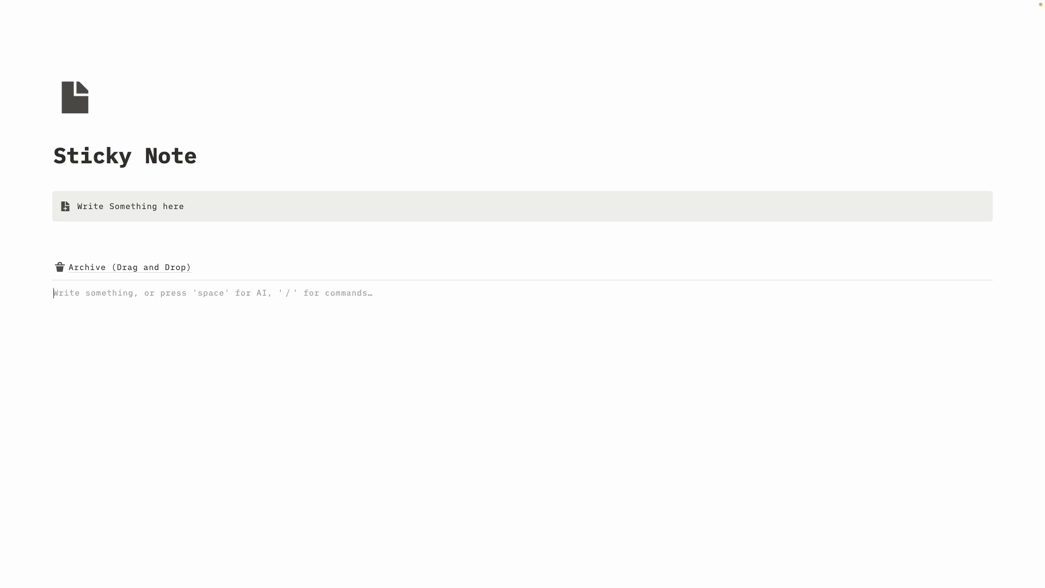
# Insert a four-column layout and start its first column with a quote block
pyautogui.write('/')
pyautogui.write('2')
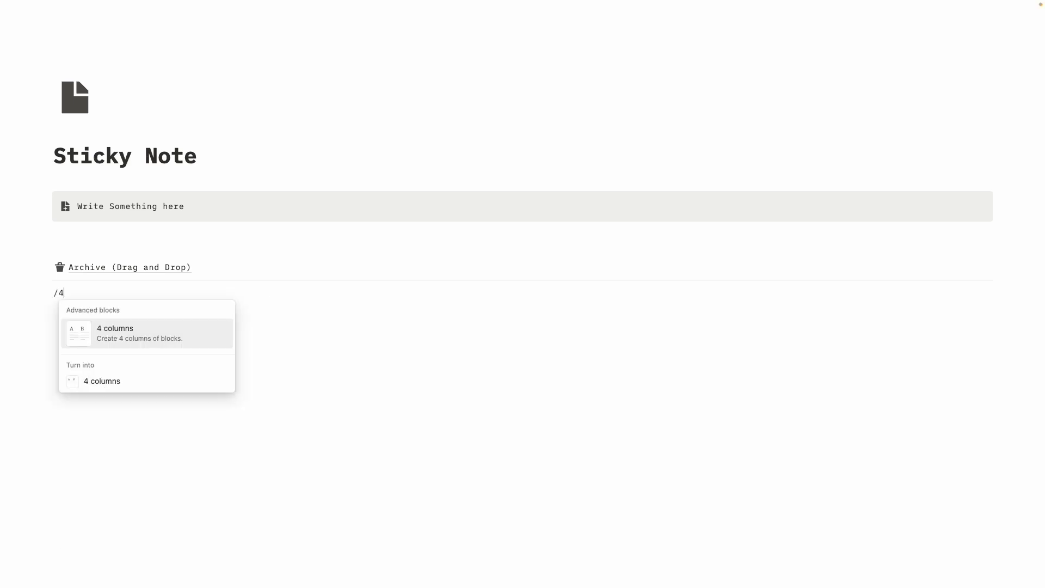
pyautogui.click(99, 331)
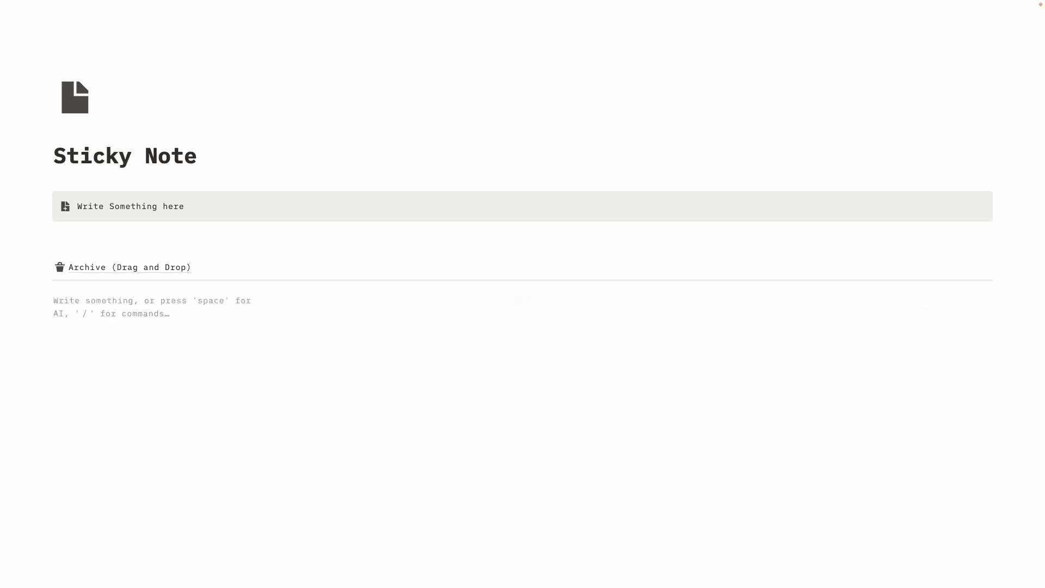
pyautogui.write('/quot')
pyautogui.press('Return')
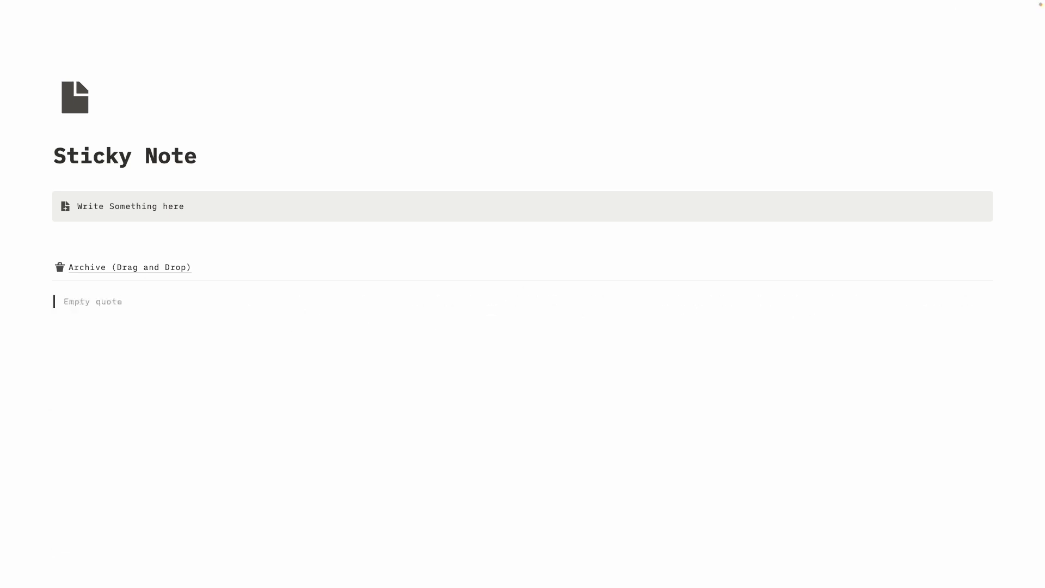
# Write 'Quick Note' in the quote, bold it, and give it a green background
pyautogui.write('Quick Note')
pyautogui.hotkey('shift', 'Home')
pyautogui.click(180, 280)
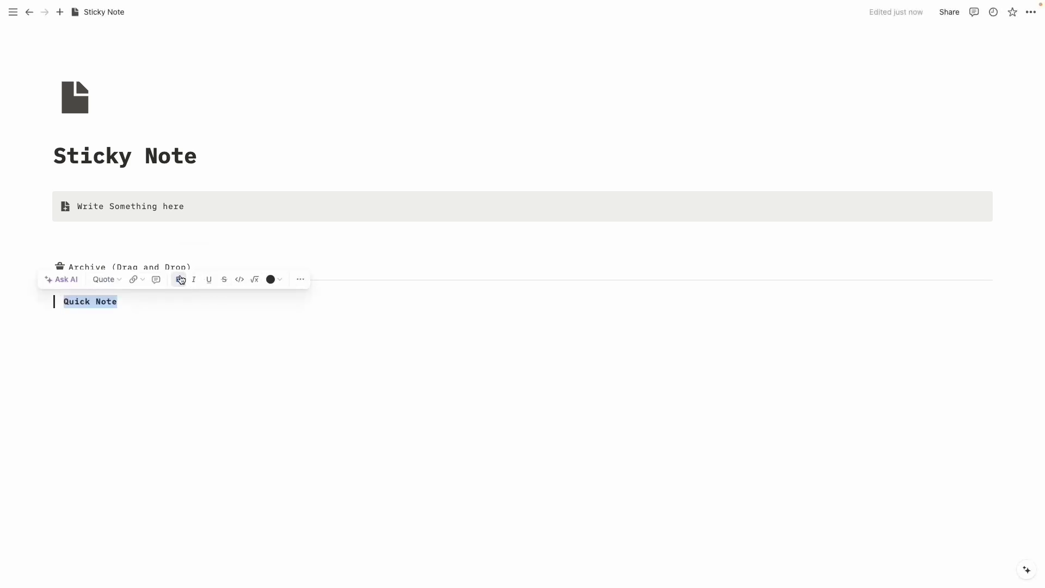
pyautogui.click(180, 307)
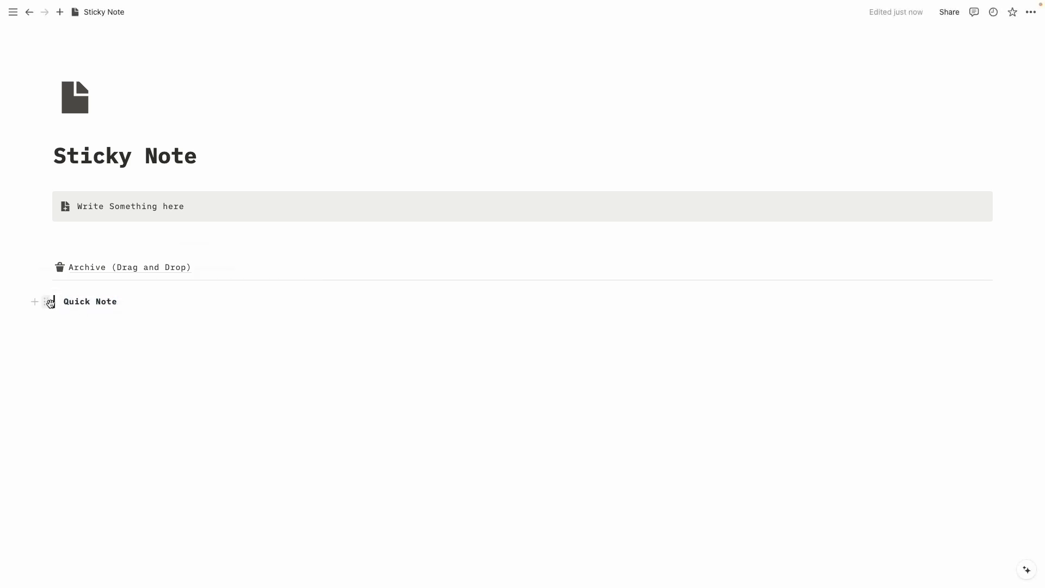
pyautogui.click(50, 303)
pyautogui.moveTo(84, 364)
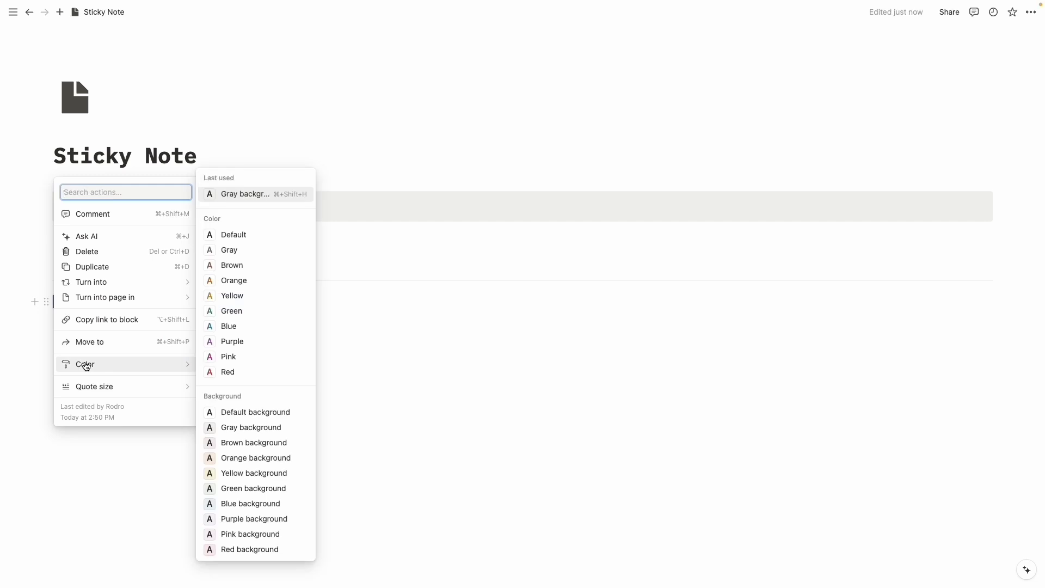
pyautogui.click(241, 487)
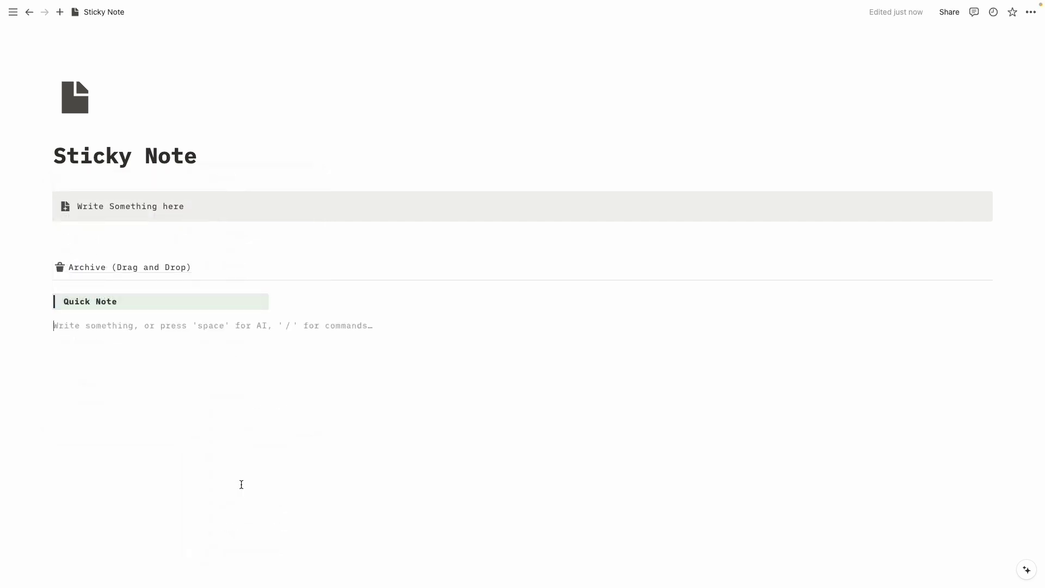
# Insert a callout directly under Quick Note and give it a green background
pyautogui.write('/call')
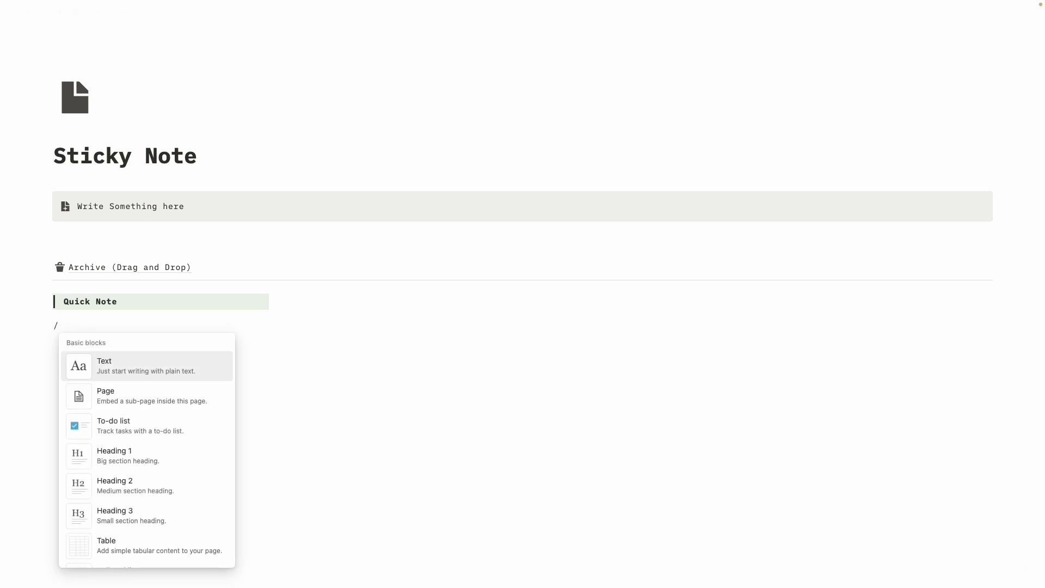
pyautogui.press('Return')
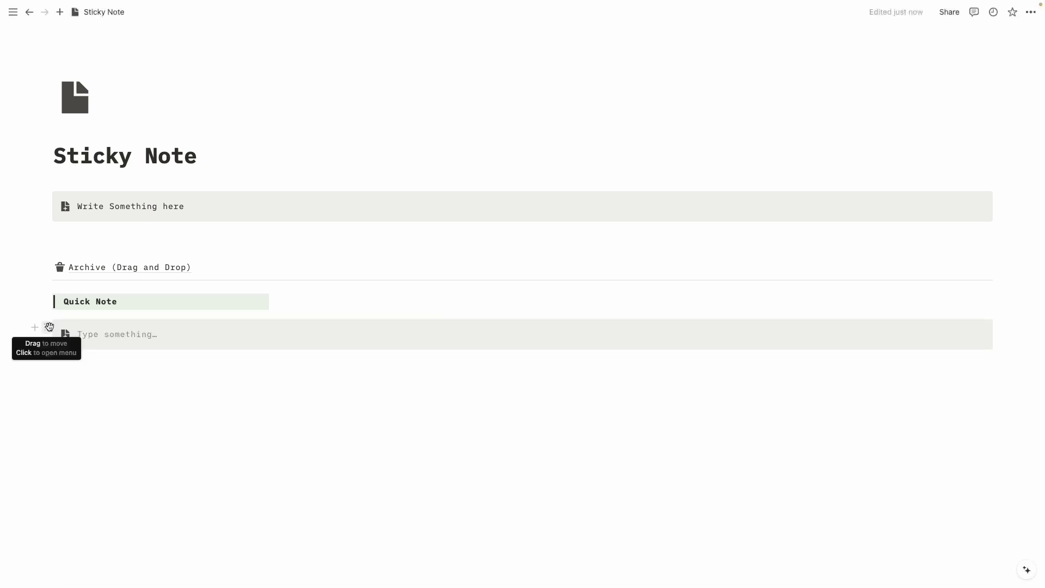
pyautogui.moveTo(47, 327)
pyautogui.mouseDown()
pyautogui.moveTo(56, 310)
pyautogui.moveTo(47, 323)
pyautogui.mouseUp()
pyautogui.click(47, 324)
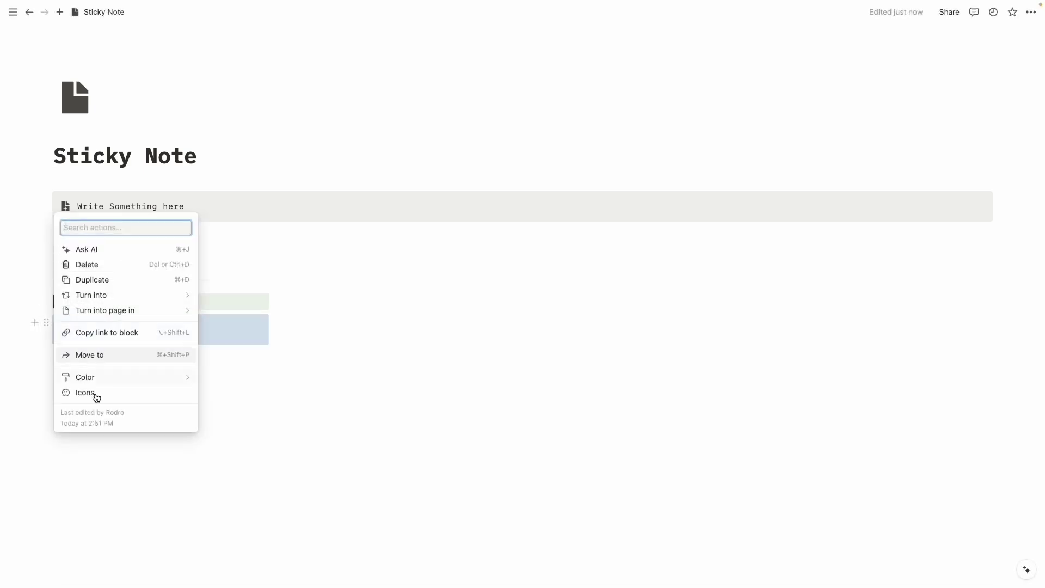
pyautogui.moveTo(108, 379)
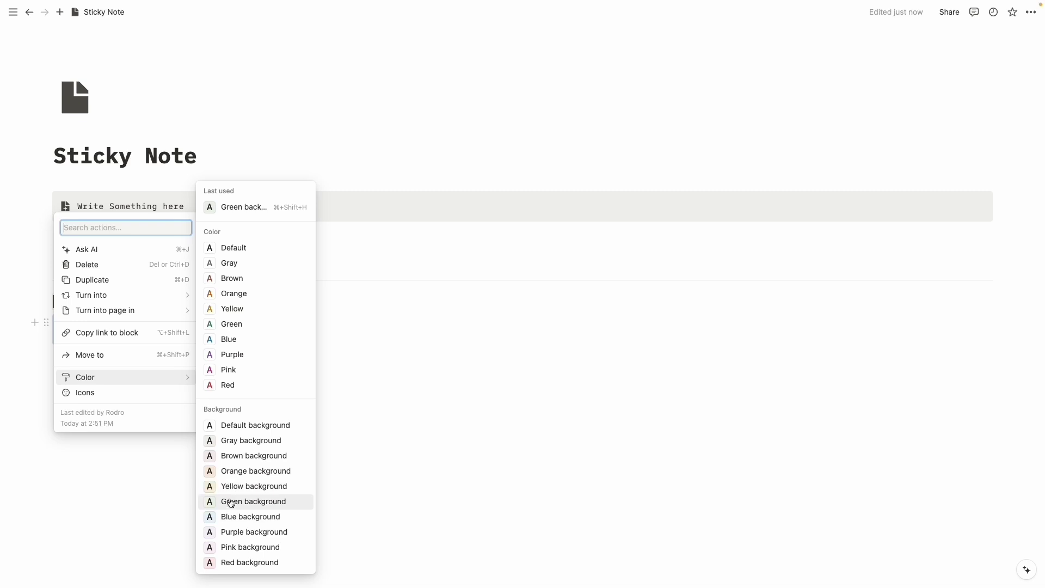
pyautogui.click(229, 500)
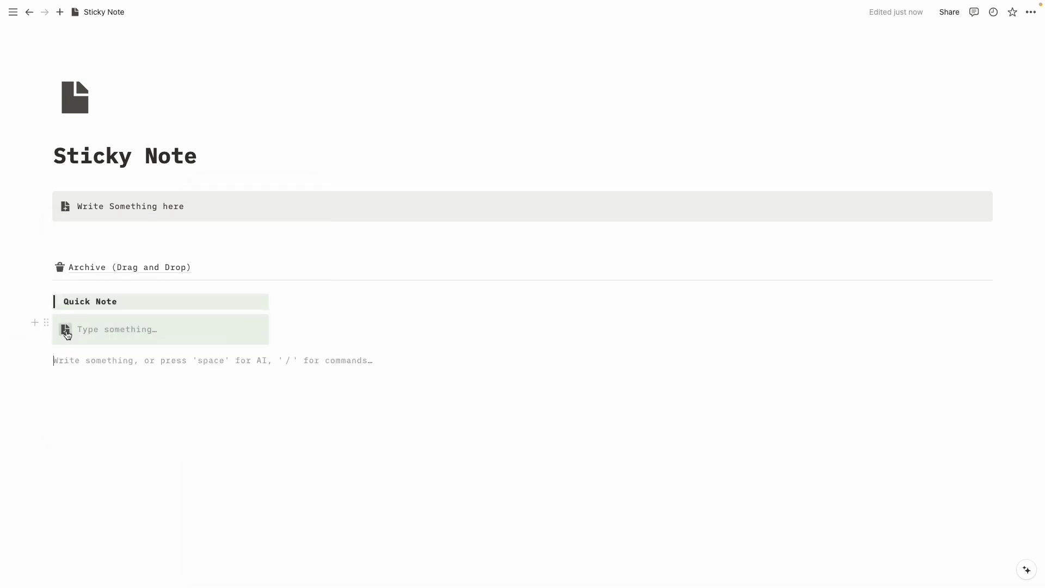
# Make the callout's file icon green
pyautogui.click(66, 330)
pyautogui.moveTo(57, 419)
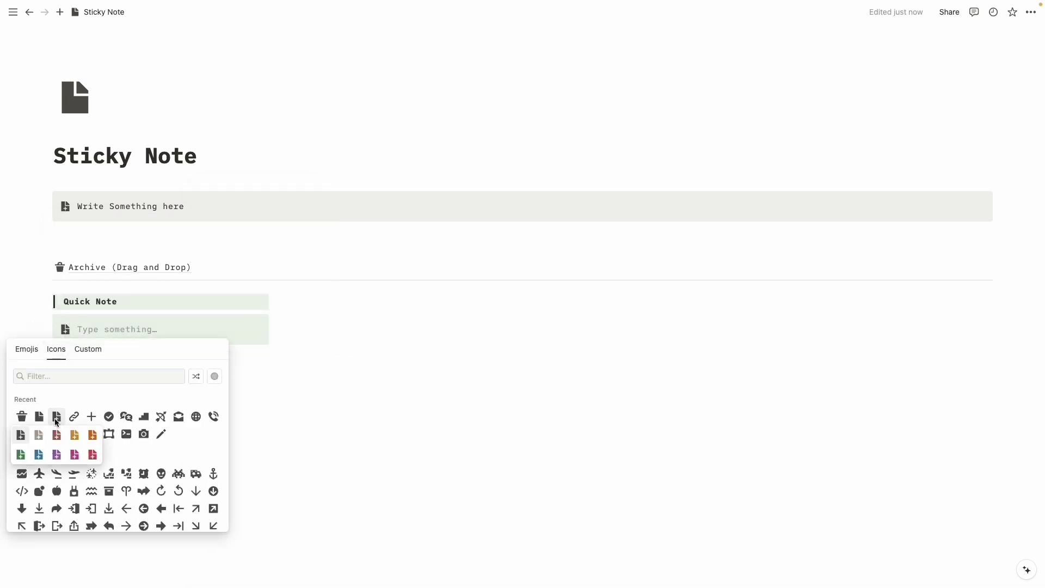
pyautogui.click(21, 453)
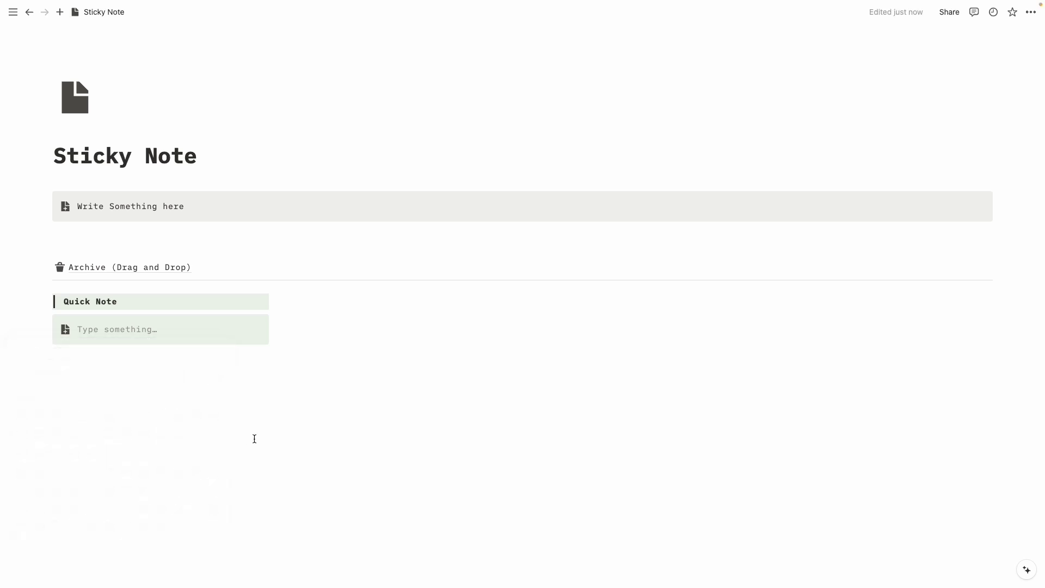
pyautogui.click(140, 363)
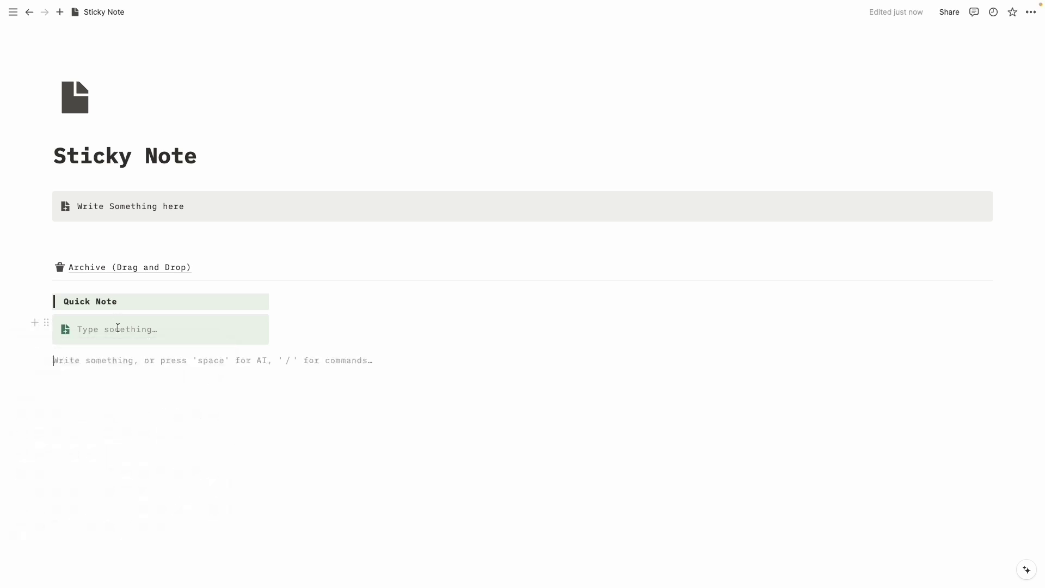
# Insert today's date in the callout, formatted as a full date (June 9, 2024)
pyautogui.click(118, 328)
pyautogui.write('@')
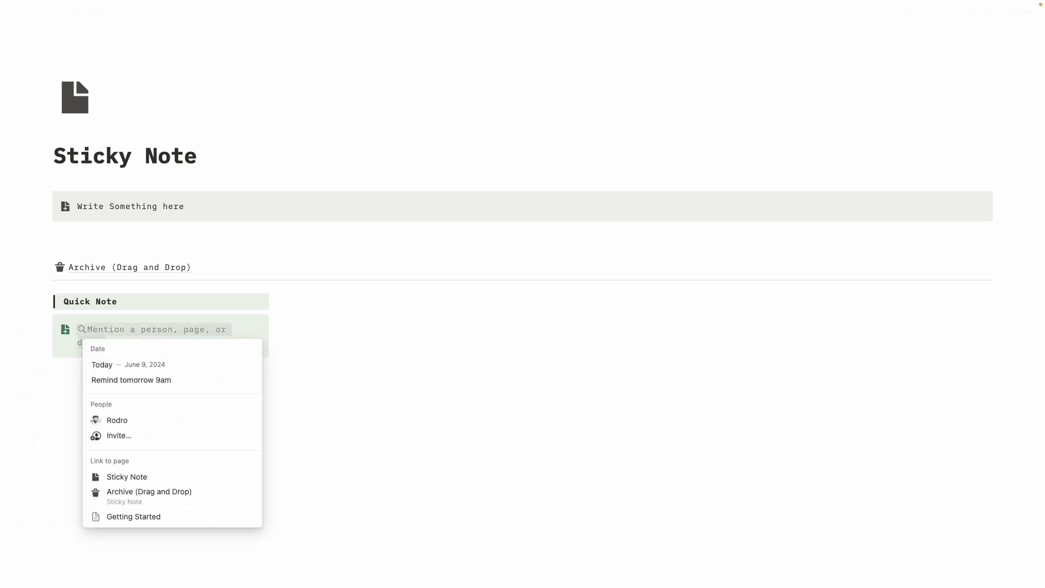
pyautogui.click(109, 364)
pyautogui.click(99, 330)
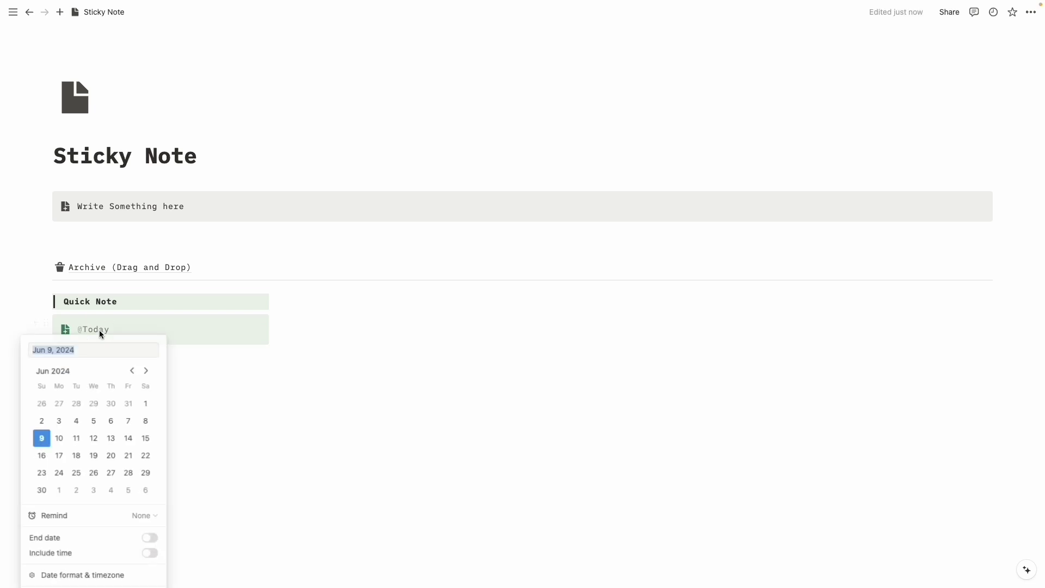
pyautogui.click(80, 268)
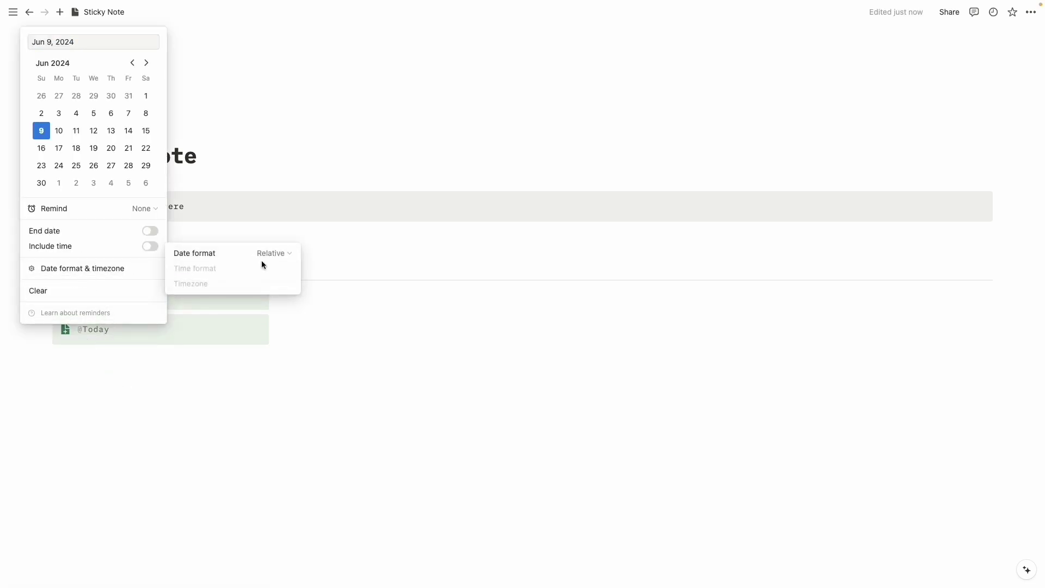
pyautogui.click(272, 253)
pyautogui.click(242, 271)
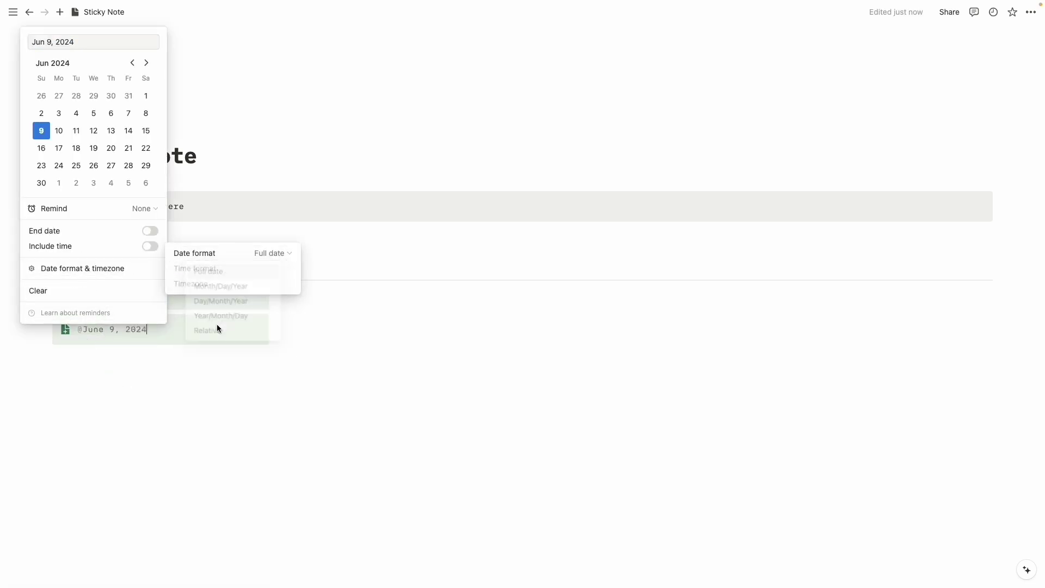
pyautogui.click(190, 358)
# Add a divider and move it into the callout beneath the date
pyautogui.click(190, 359)
pyautogui.write('/divider')
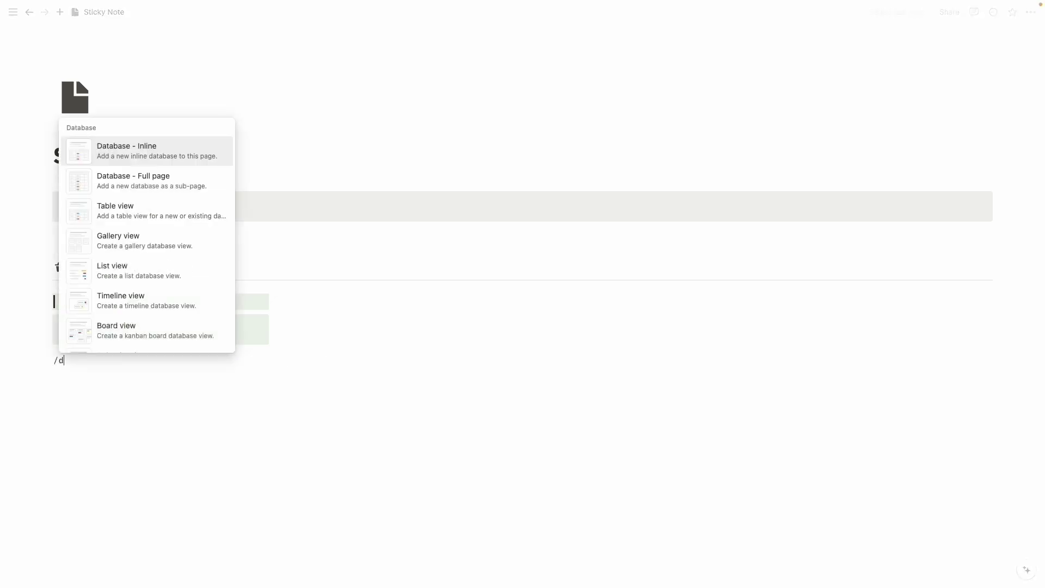
pyautogui.press('Return')
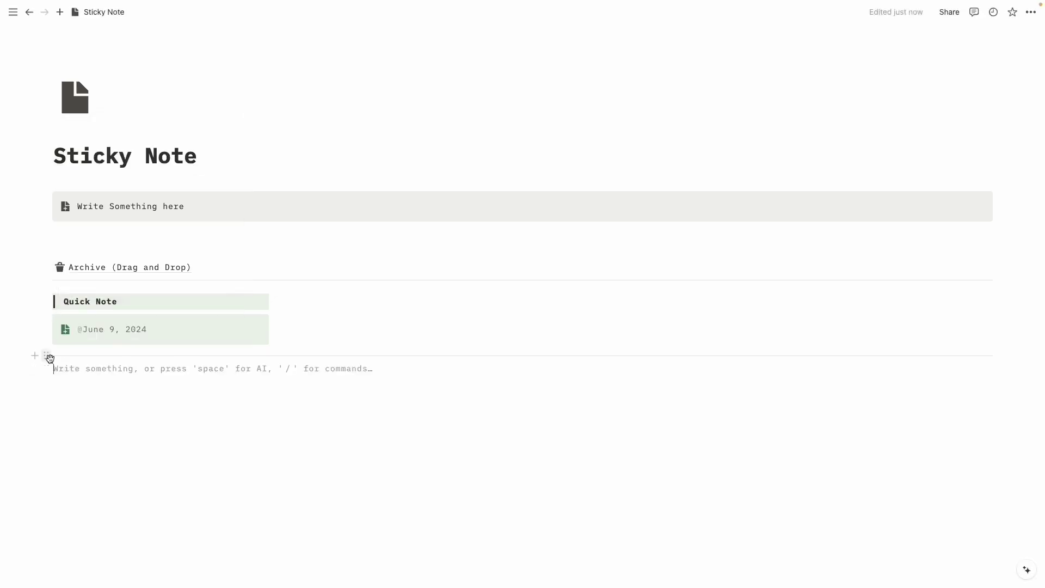
pyautogui.moveTo(48, 356); pyautogui.dragTo(87, 339)
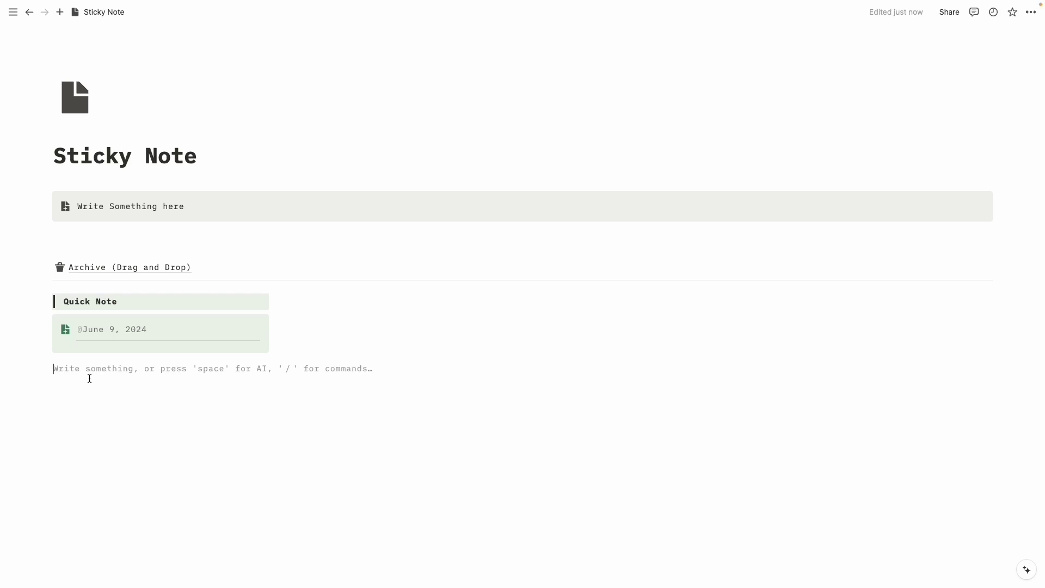
# Insert a button named 'List' with a plus icon
pyautogui.write('/button')
pyautogui.press('Return')
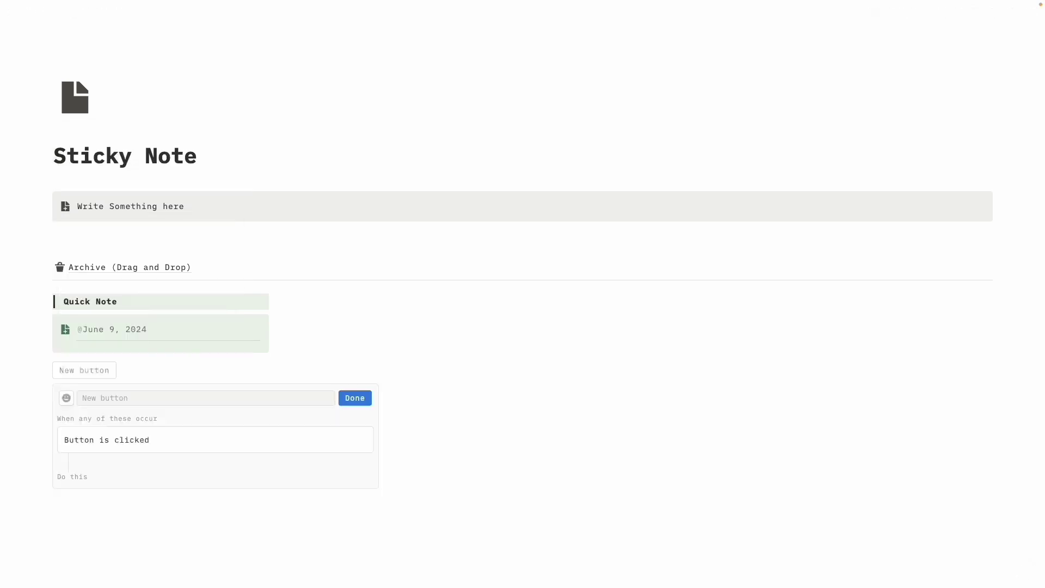
pyautogui.click(162, 399)
pyautogui.write('L')
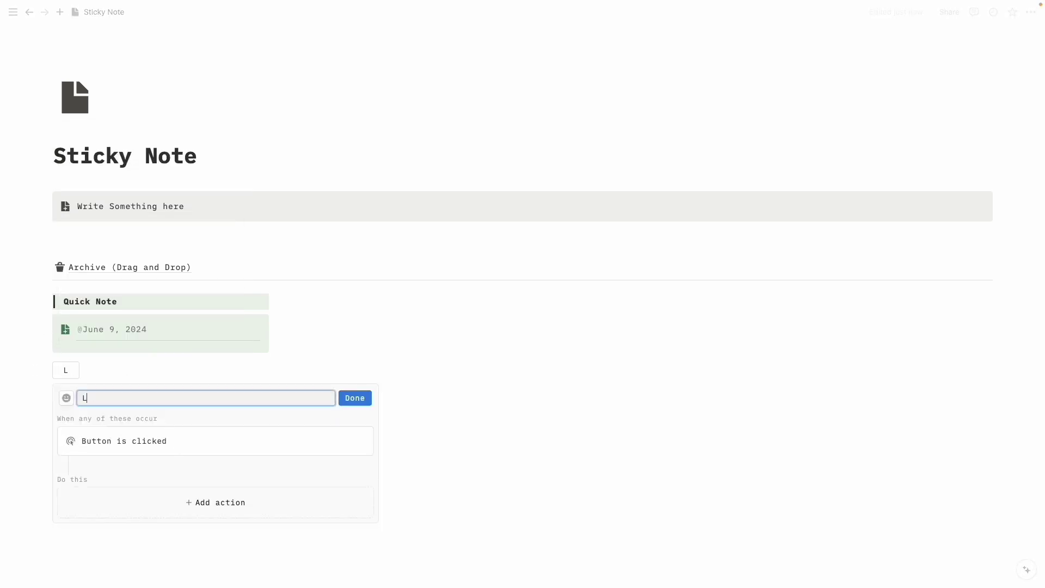
pyautogui.write('ist')
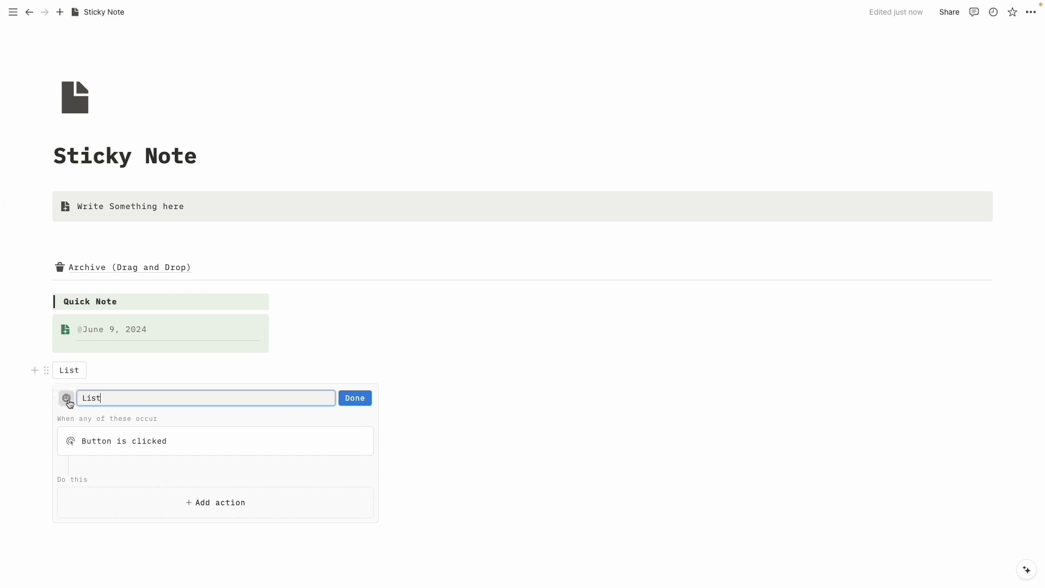
pyautogui.click(68, 402)
pyautogui.moveTo(92, 279)
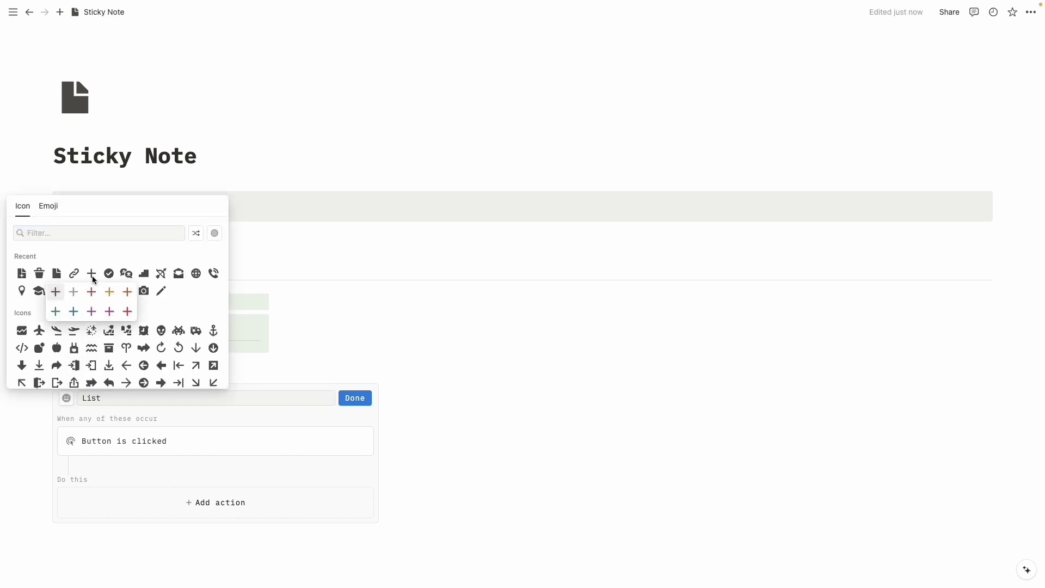
pyautogui.click(56, 311)
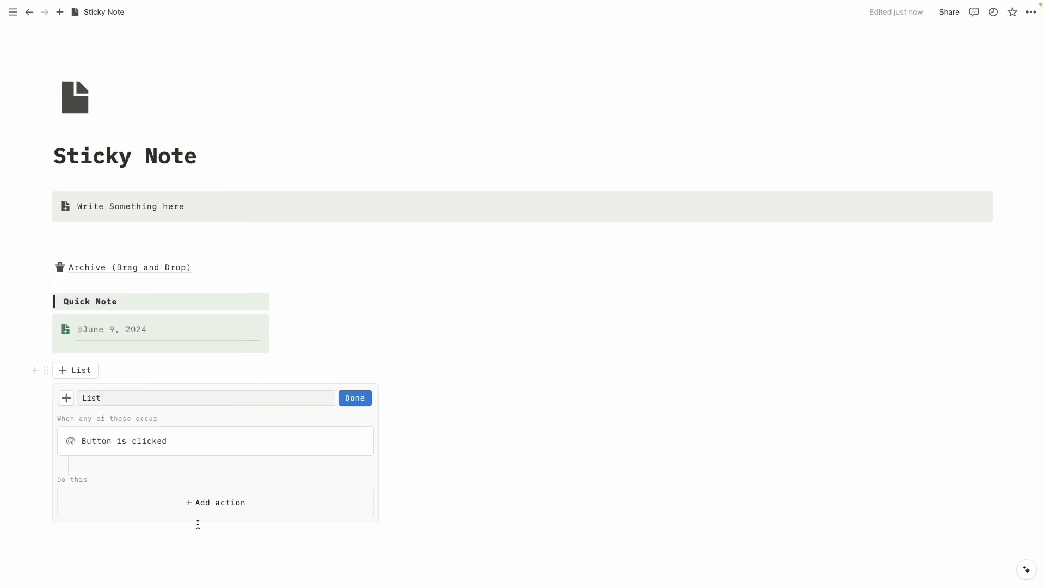
# Set the List button to insert a bulleted list below itself
pyautogui.click(197, 505)
pyautogui.click(137, 399)
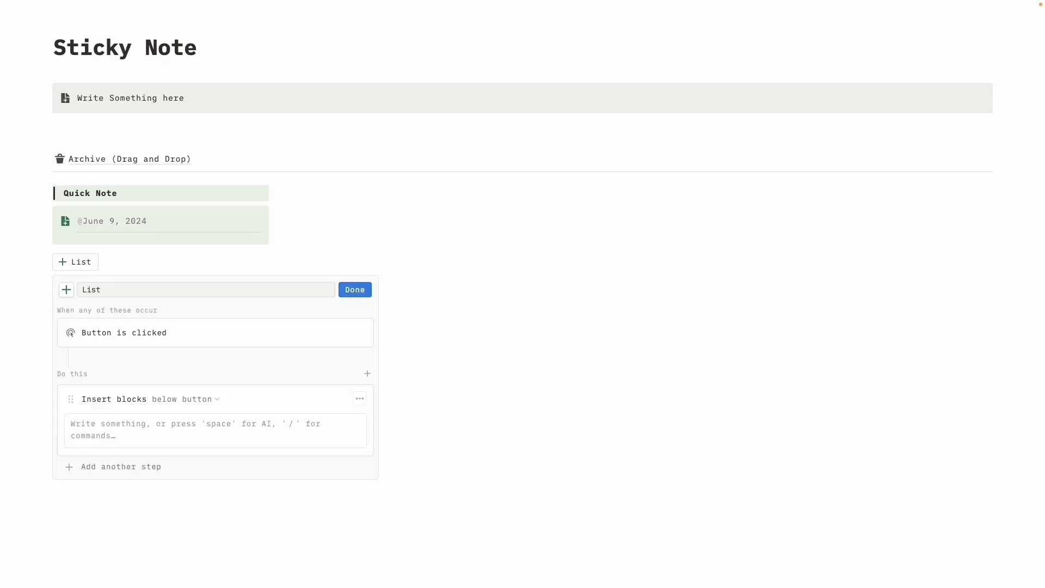
pyautogui.write('/bul')
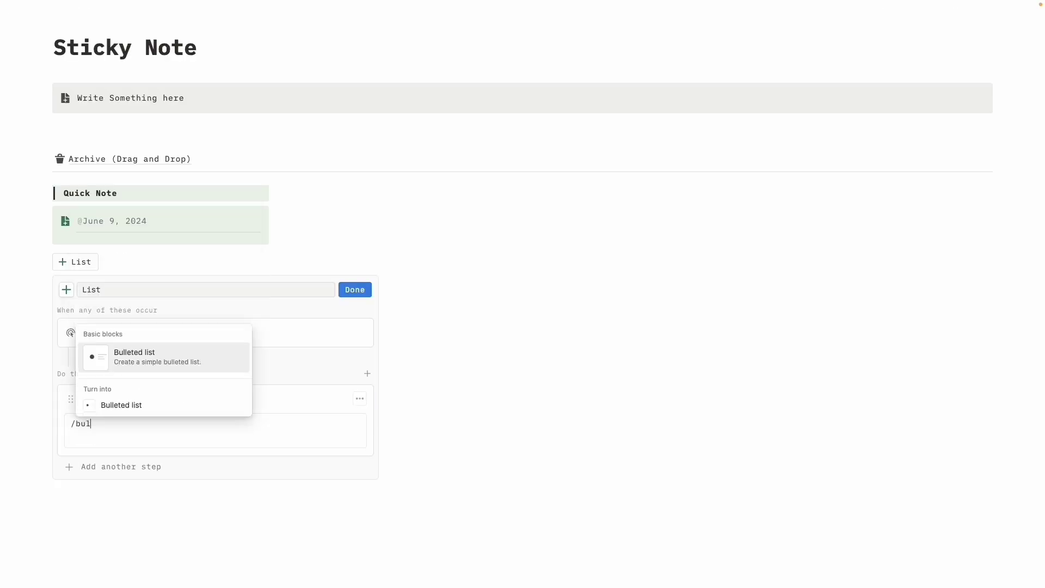
pyautogui.press('Return')
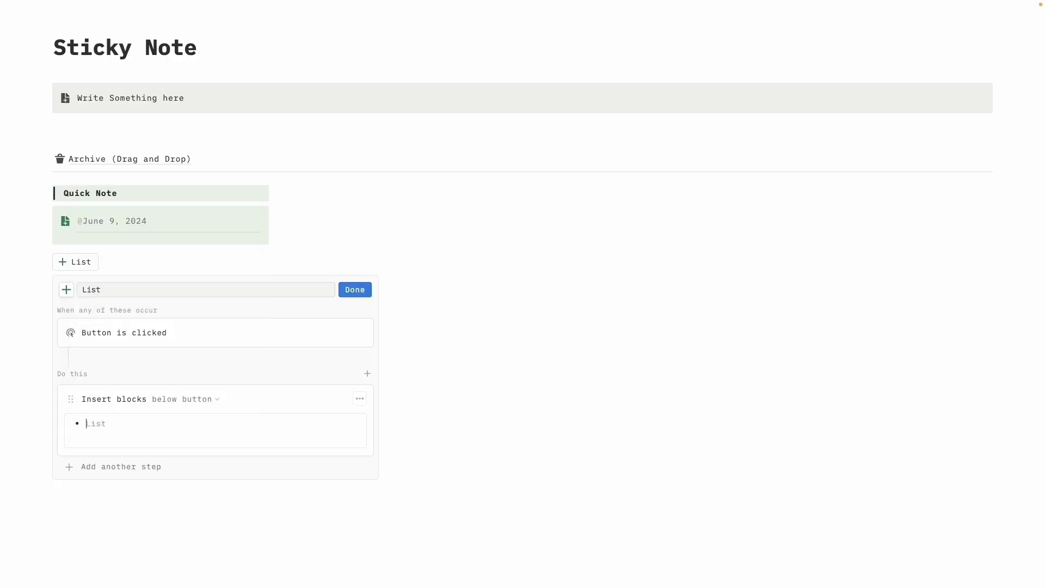
pyautogui.click(356, 290)
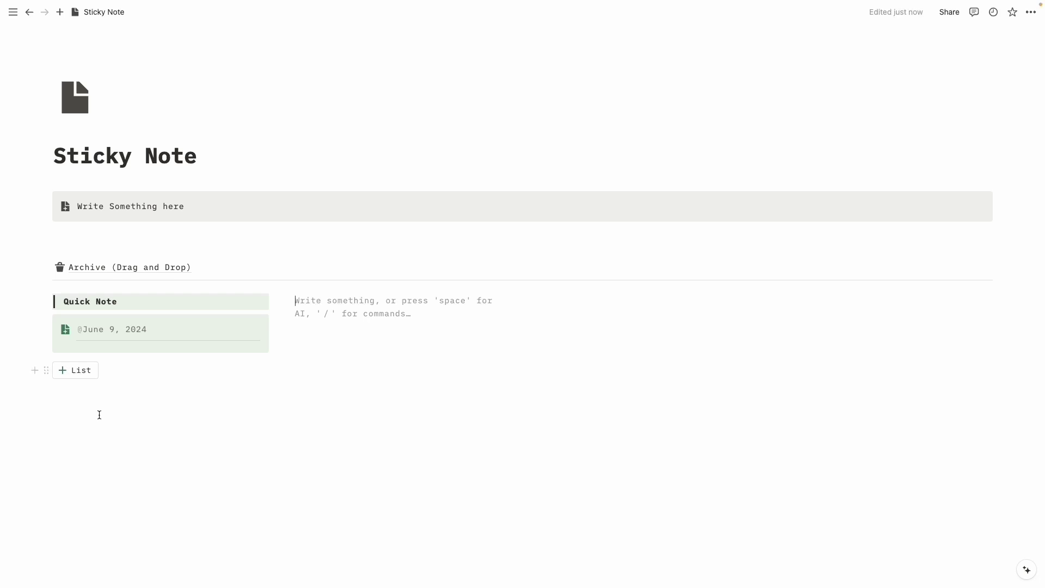
# Add a second button named 'File' with a green file-plus icon below List
pyautogui.click(79, 391)
pyautogui.write('/')
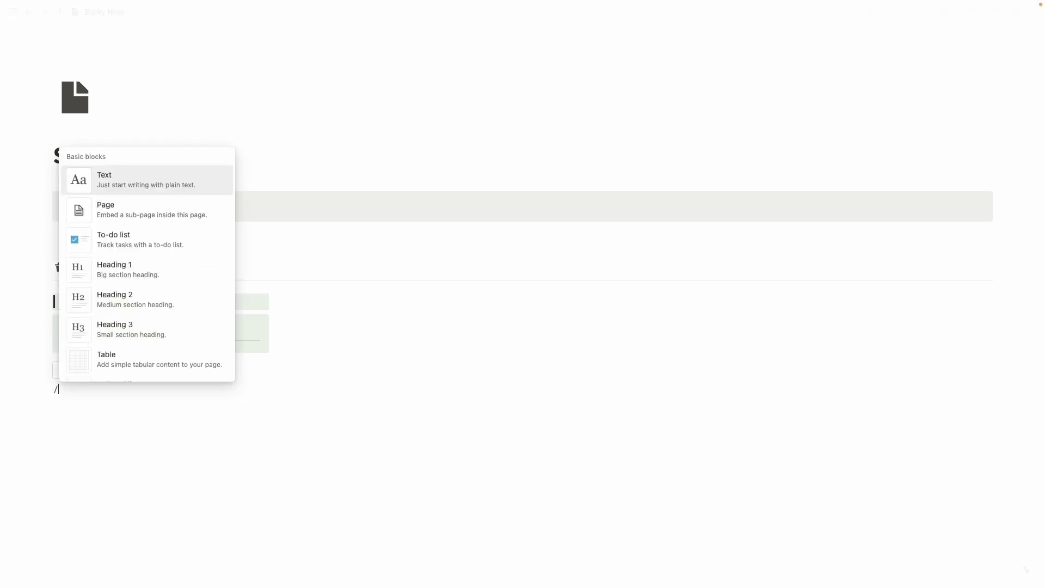
pyautogui.write('butt')
pyautogui.press('Return')
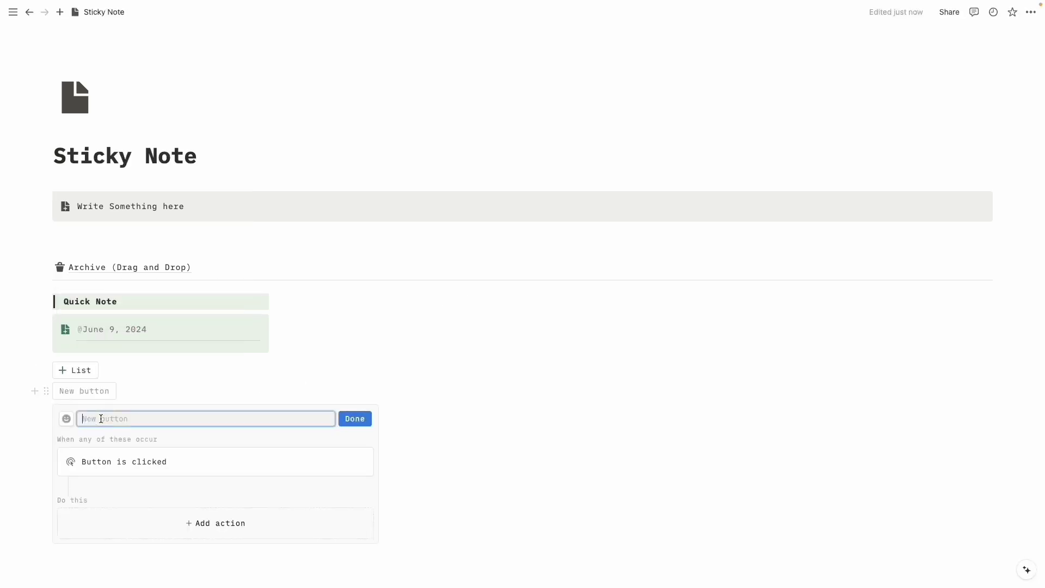
pyautogui.write('File')
pyautogui.click(67, 418)
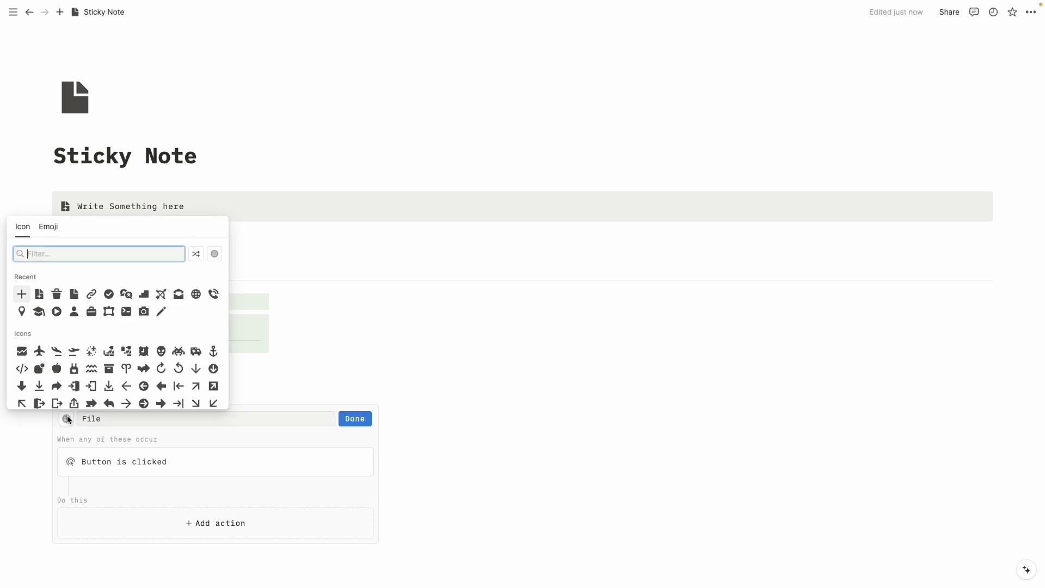
pyautogui.click(39, 294)
pyautogui.click(16, 332)
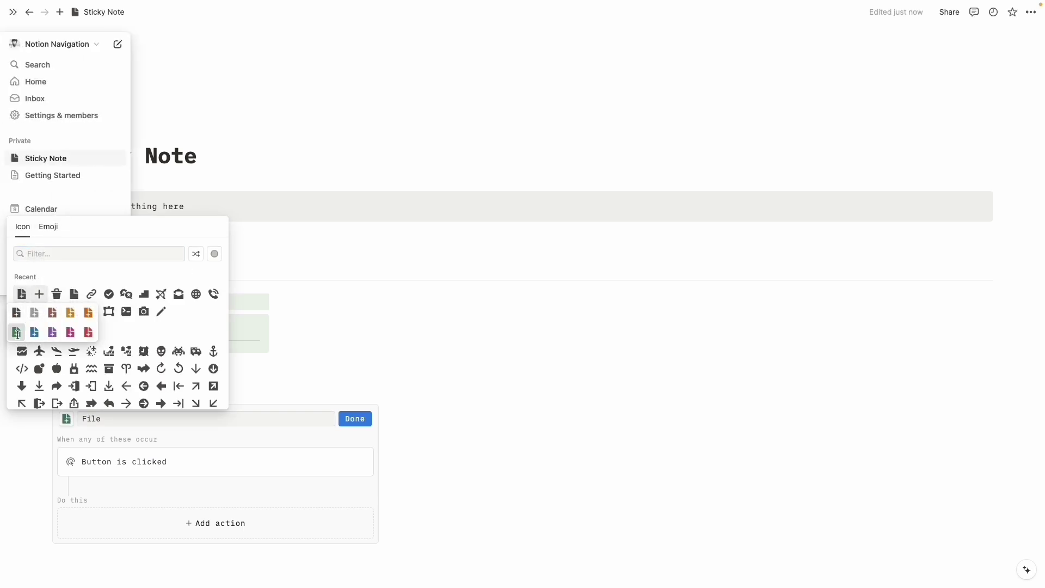
# Set the File button to insert a file upload block below itself
pyautogui.click(200, 524)
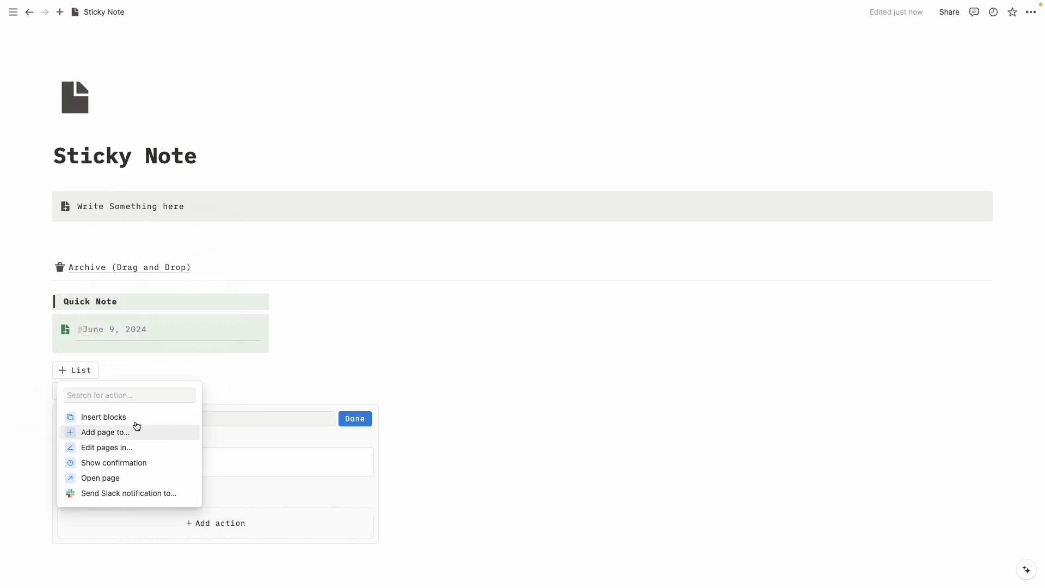
pyautogui.click(136, 417)
pyautogui.click(139, 555)
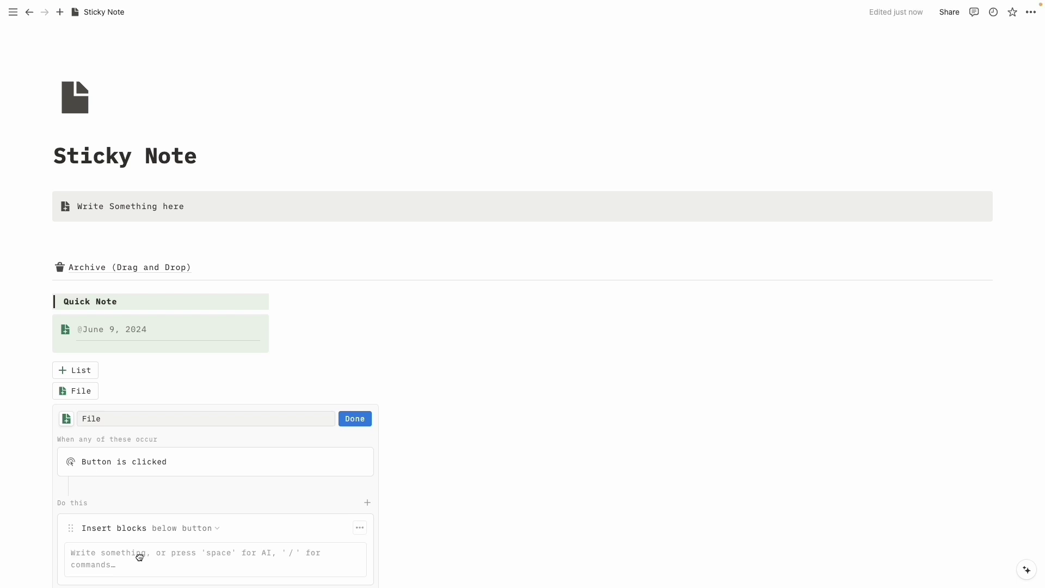
pyautogui.write('/file')
pyautogui.press('Return')
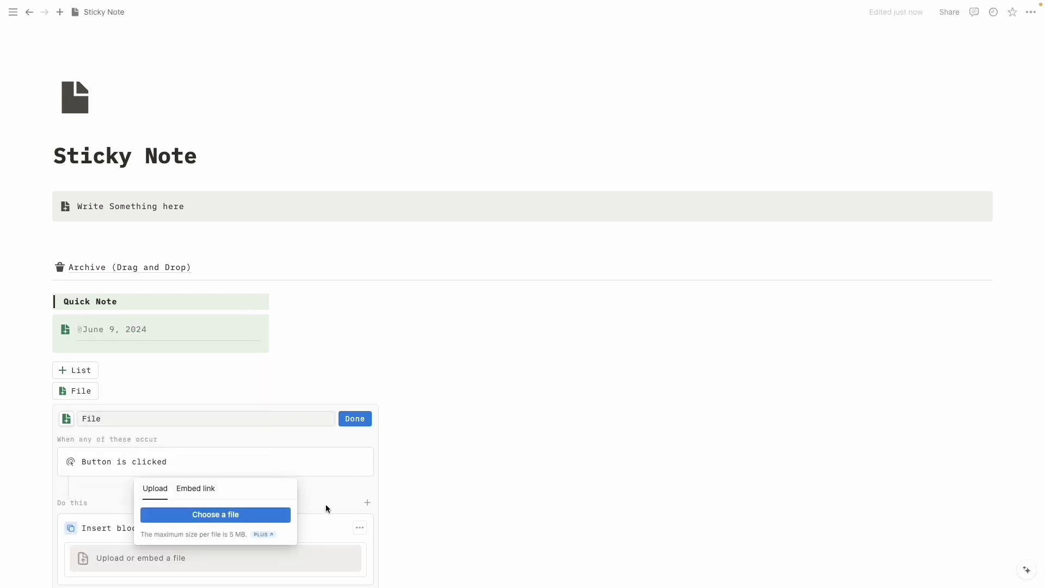
pyautogui.click(355, 418)
pyautogui.click(354, 418)
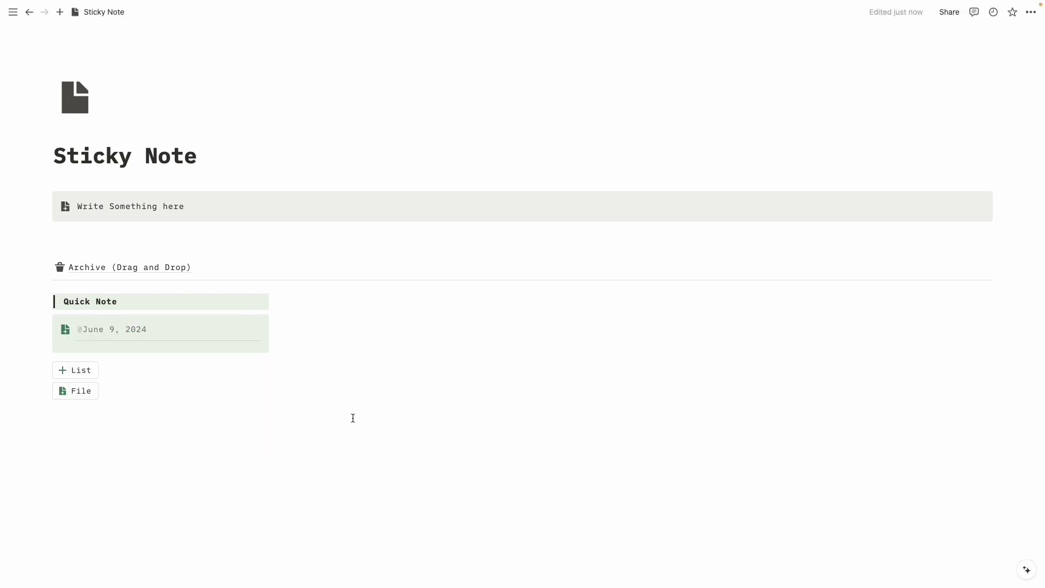
pyautogui.click(353, 418)
# Add a third button named 'Link' with a link icon
pyautogui.write('/but')
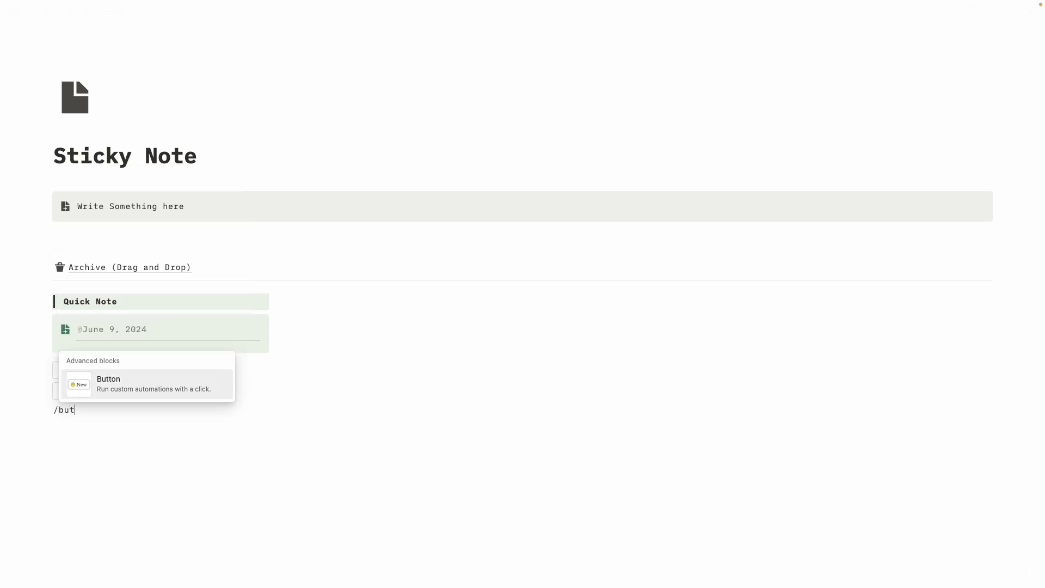
pyautogui.press('Return')
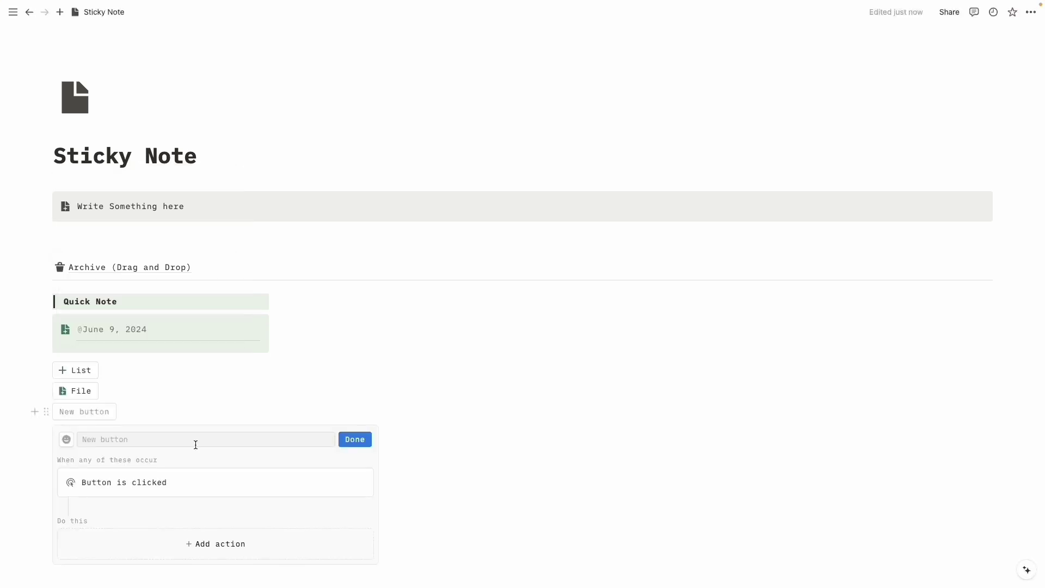
pyautogui.click(196, 440)
pyautogui.write('Link')
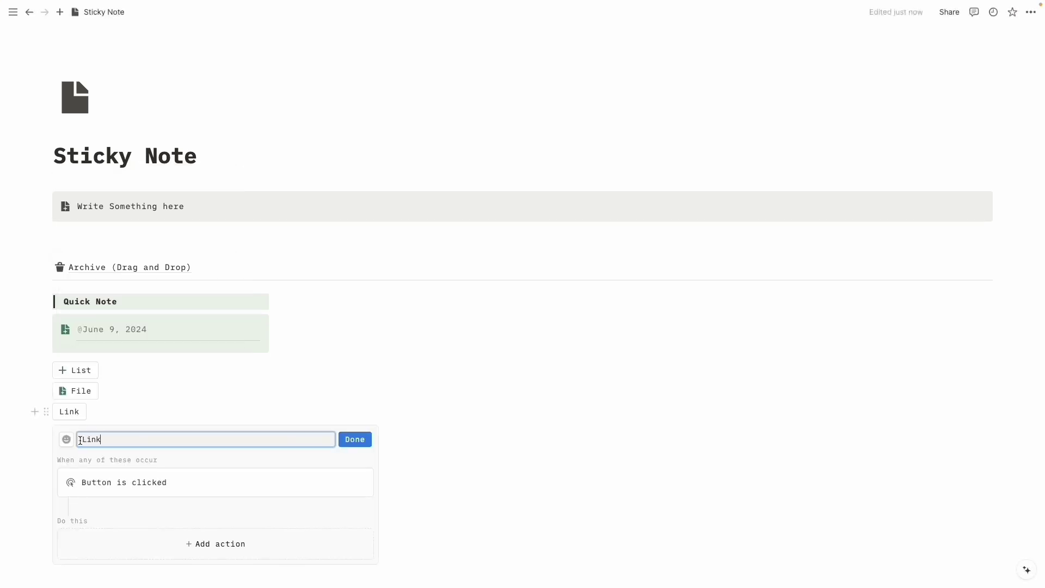
pyautogui.click(65, 440)
pyautogui.click(89, 305)
# Set the Link button to insert a web bookmark block
pyautogui.click(159, 541)
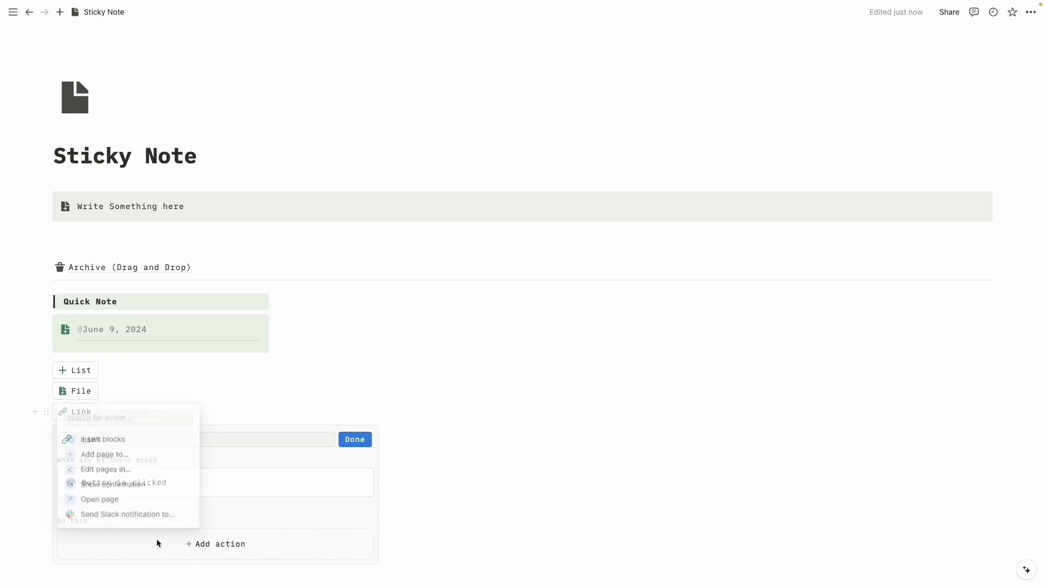
pyautogui.click(128, 437)
pyautogui.click(135, 574)
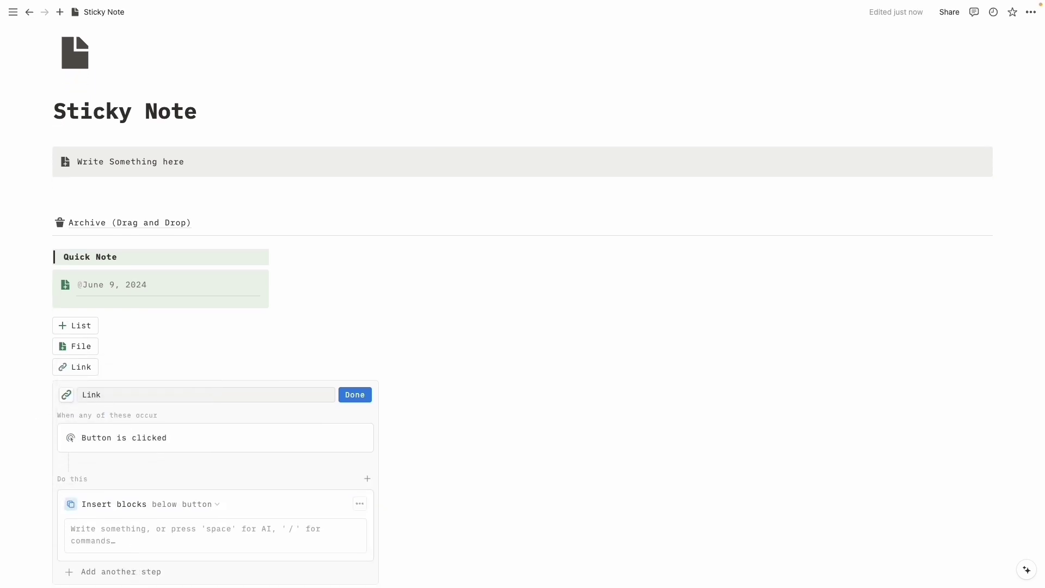
pyautogui.write('/bookm')
pyautogui.press('Return')
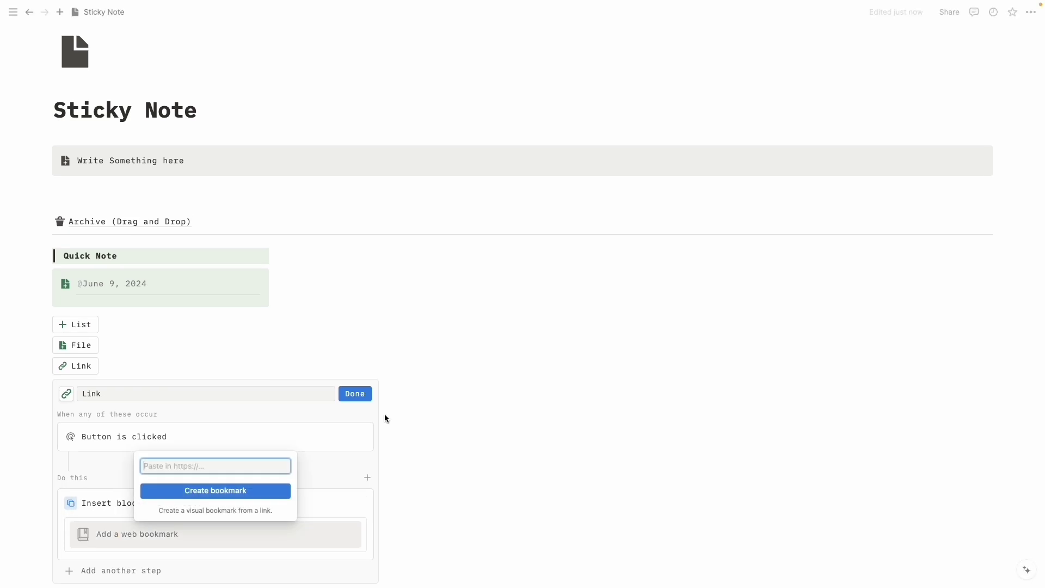
pyautogui.click(358, 401)
pyautogui.click(357, 400)
# Move the List, File and Link buttons into the green callout, add 'Write your Note' beneath, then select the callout
pyautogui.moveTo(163, 433); pyautogui.dragTo(108, 368)
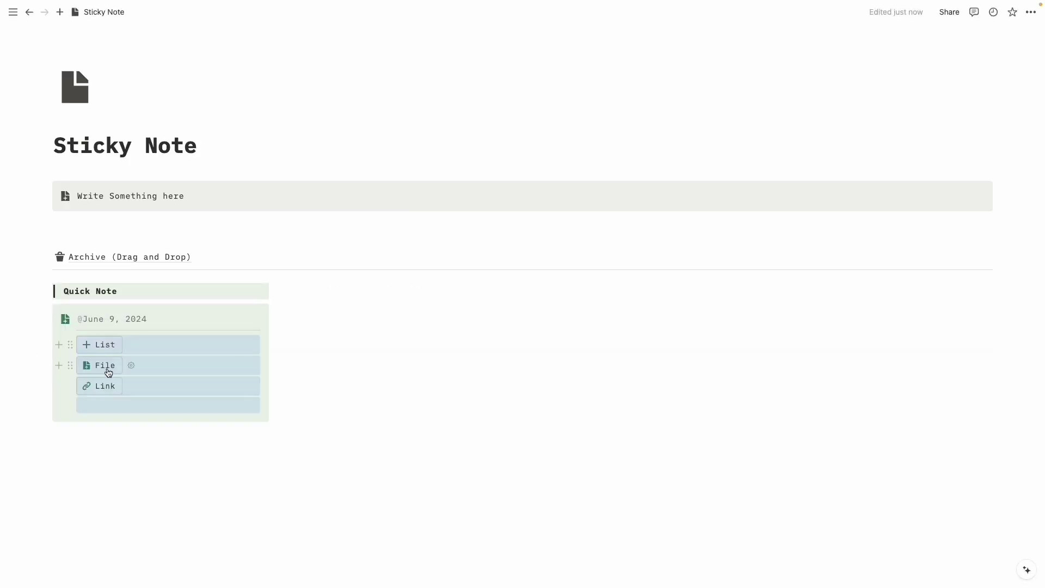
pyautogui.click(106, 399)
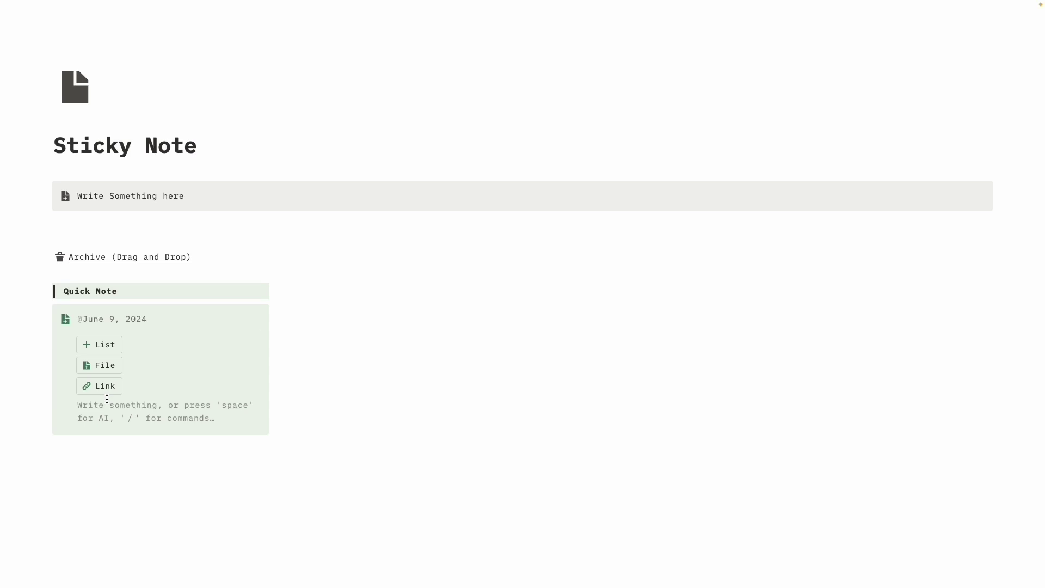
pyautogui.write('Write your Note')
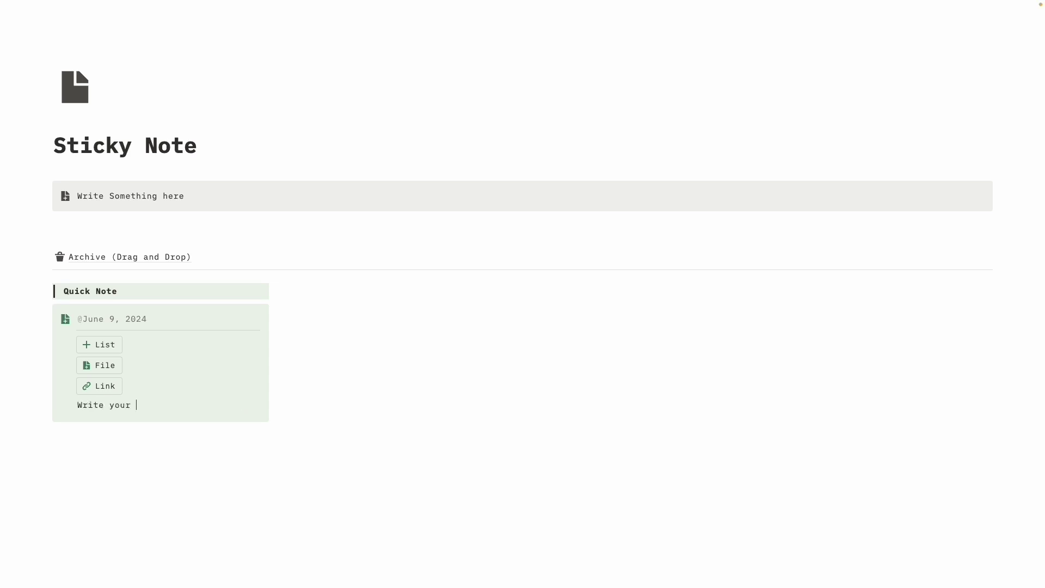
pyautogui.click(149, 309)
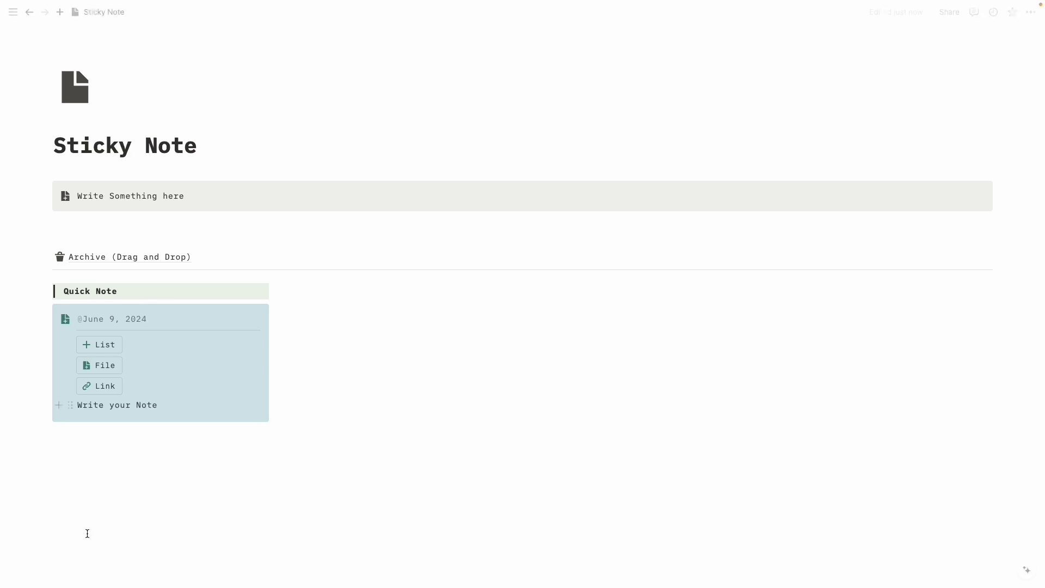
pyautogui.click(117, 441)
# Add a button named 'Add Note' with a grey plus icon below the callout
pyautogui.write('/')
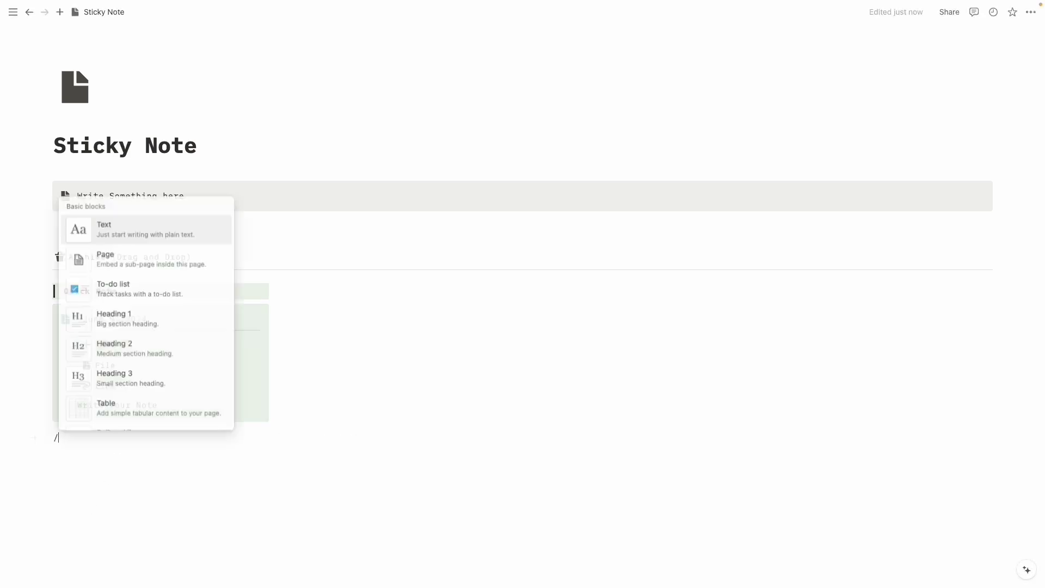
pyautogui.write('but')
pyautogui.press('Return')
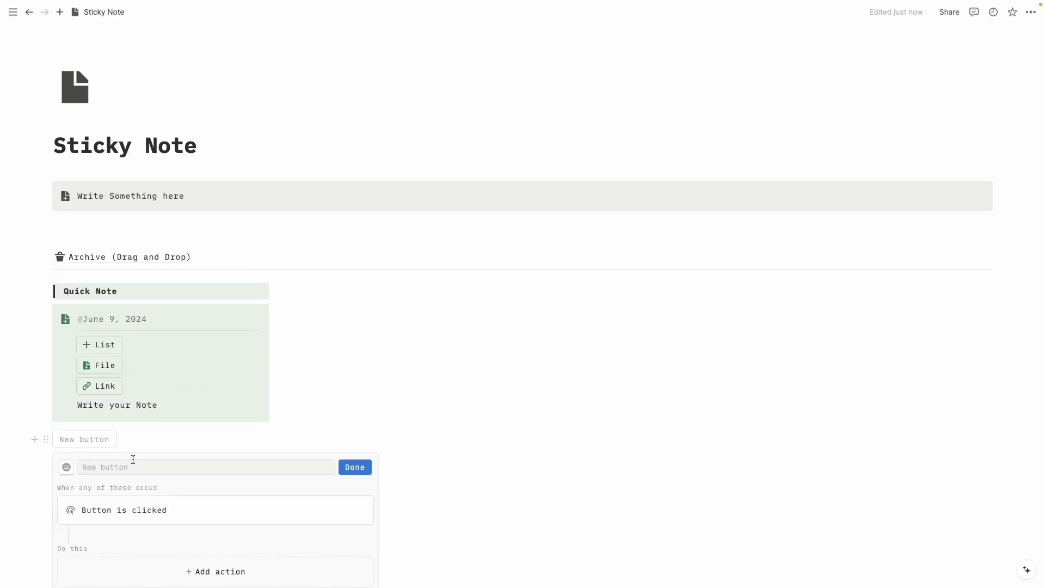
pyautogui.click(133, 466)
pyautogui.write('Add Note')
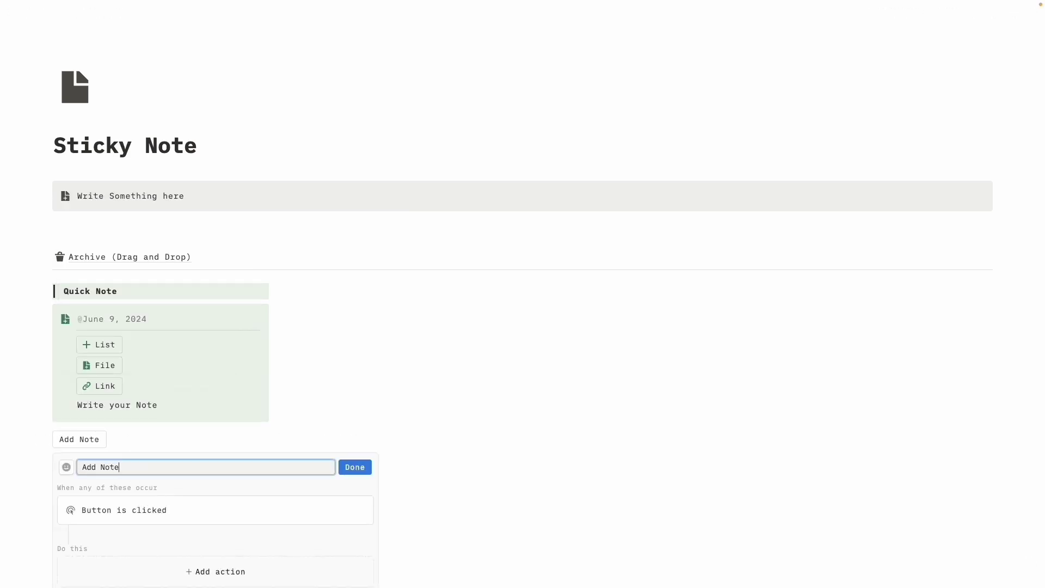
pyautogui.click(66, 467)
pyautogui.moveTo(57, 343)
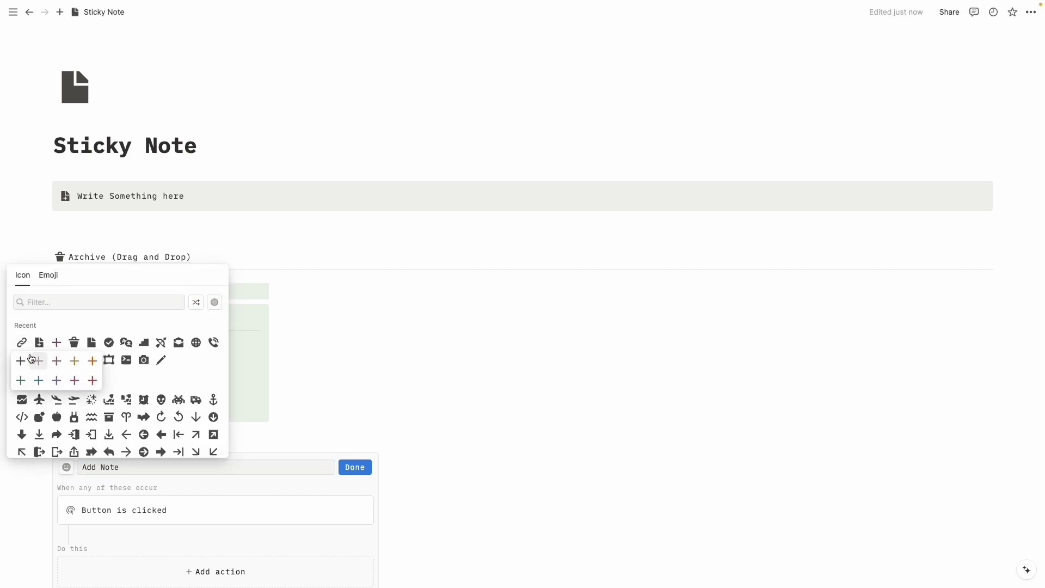
pyautogui.click(33, 360)
# Make Add Note insert blocks containing the pasted note callout
pyautogui.scroll(-2, 152, 490)
pyautogui.click(153, 509)
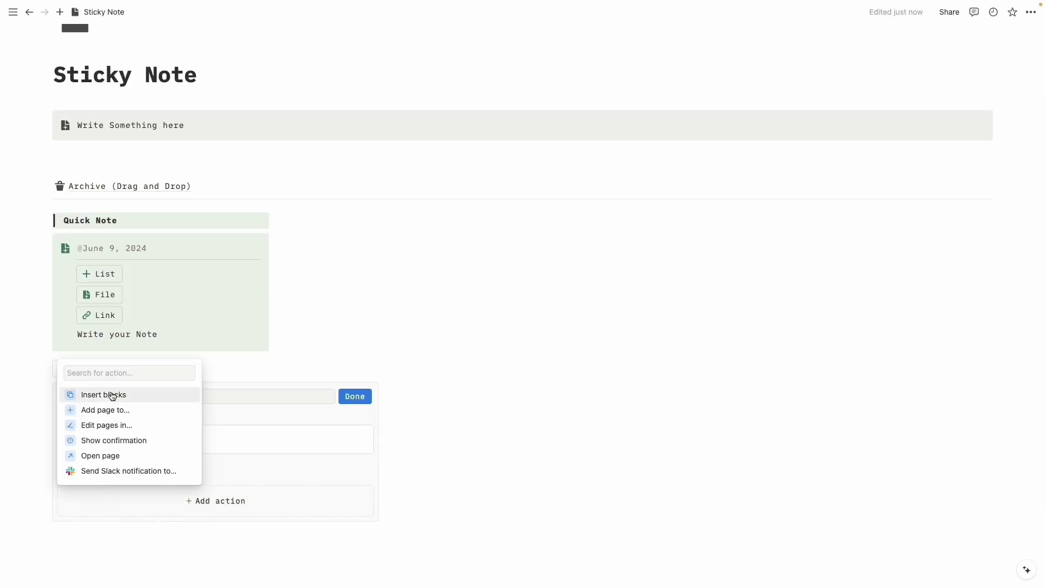
pyautogui.click(112, 395)
pyautogui.scroll(-1, 181, 434)
pyautogui.click(161, 486)
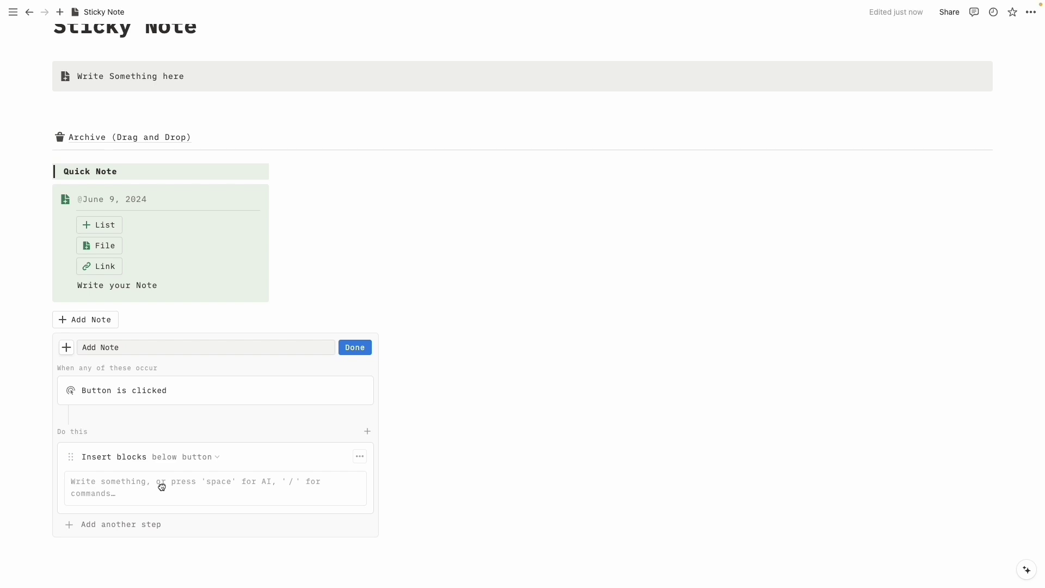
pyautogui.hotkey('ctrl', 'v')
pyautogui.click(355, 347)
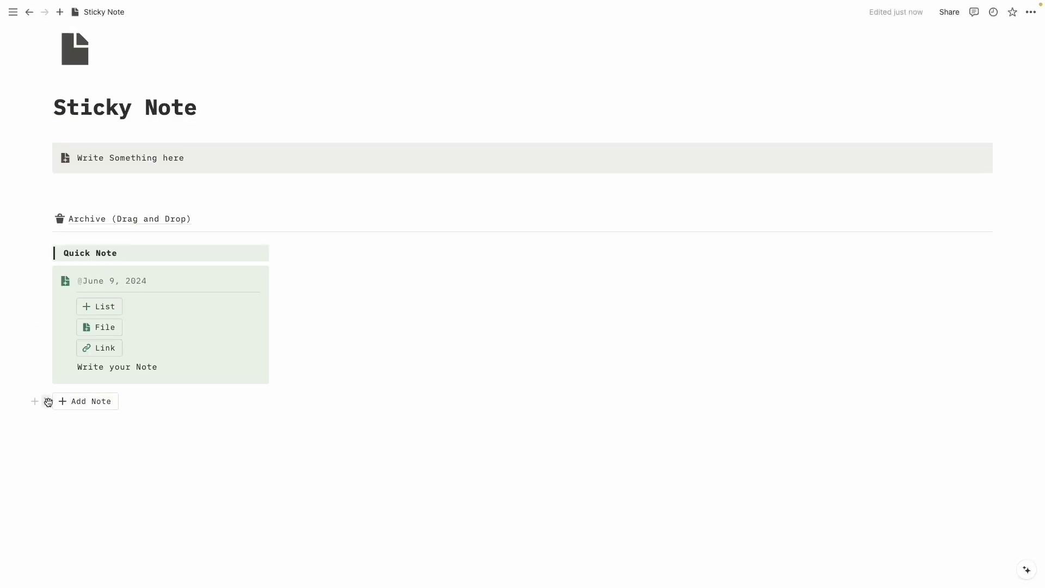
# Move Add Note above the note card, then test it: four List bullets, one file upload, one bookmark
pyautogui.moveTo(48, 401); pyautogui.dragTo(77, 273)
pyautogui.click(106, 425)
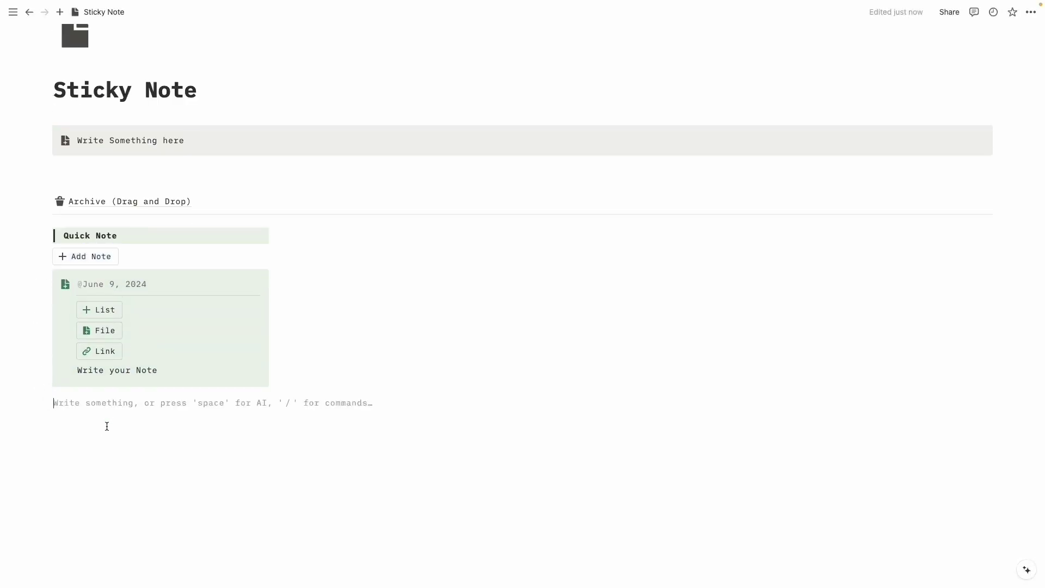
pyautogui.click(105, 310)
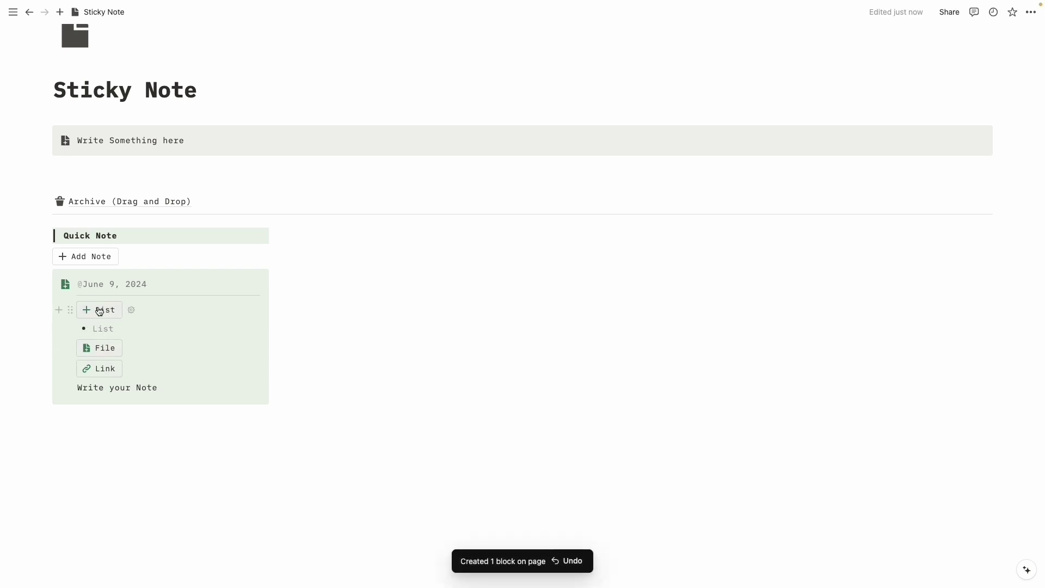
pyautogui.click(99, 311)
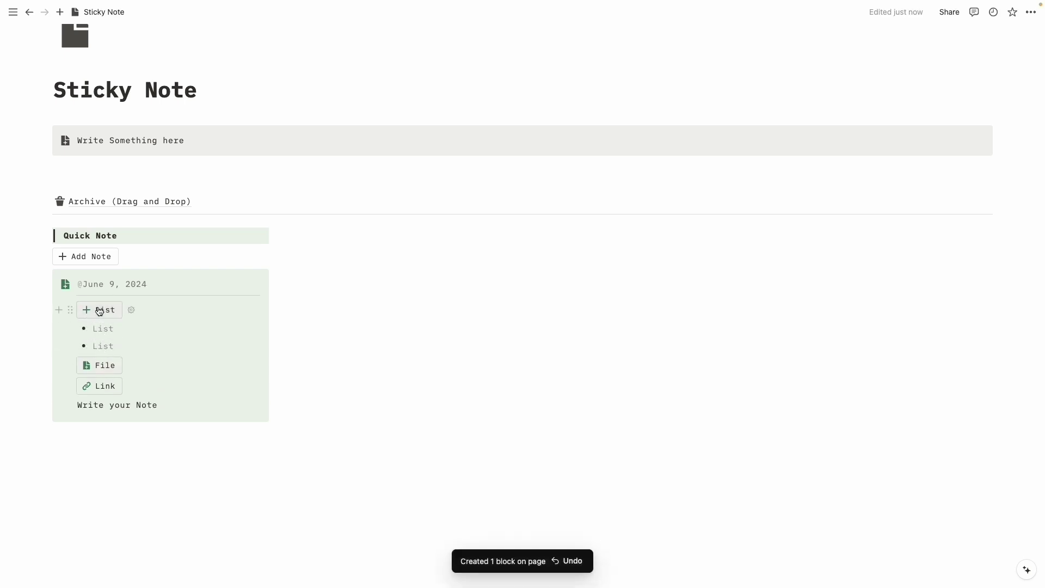
pyautogui.click(99, 311)
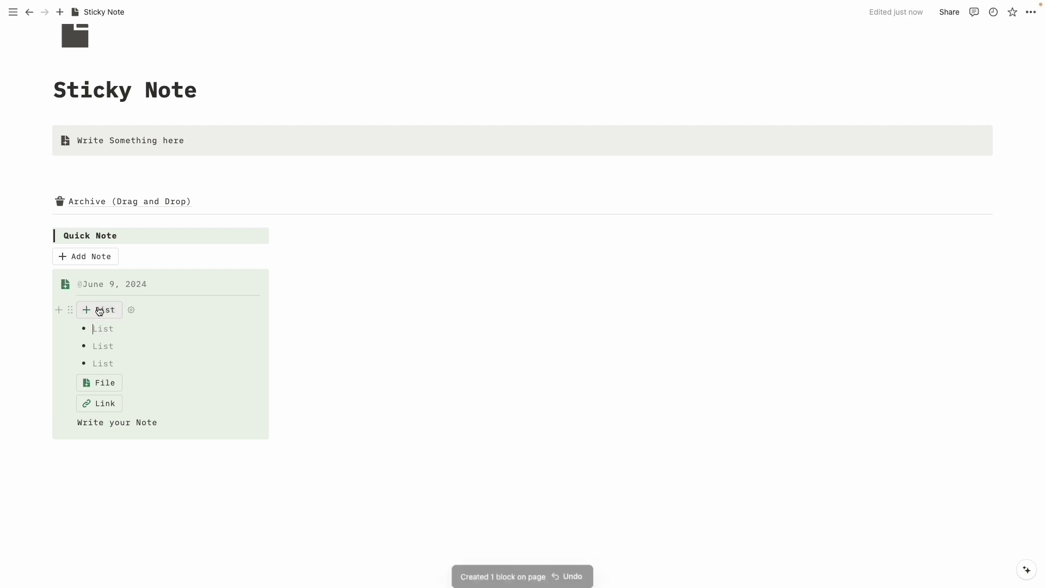
pyautogui.click(99, 311)
pyautogui.click(90, 401)
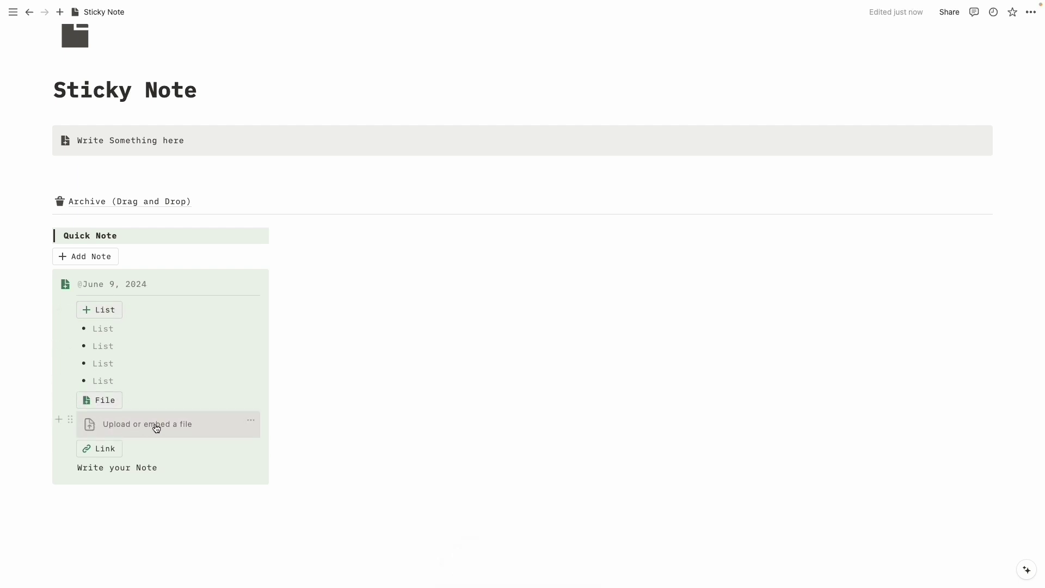
pyautogui.click(121, 448)
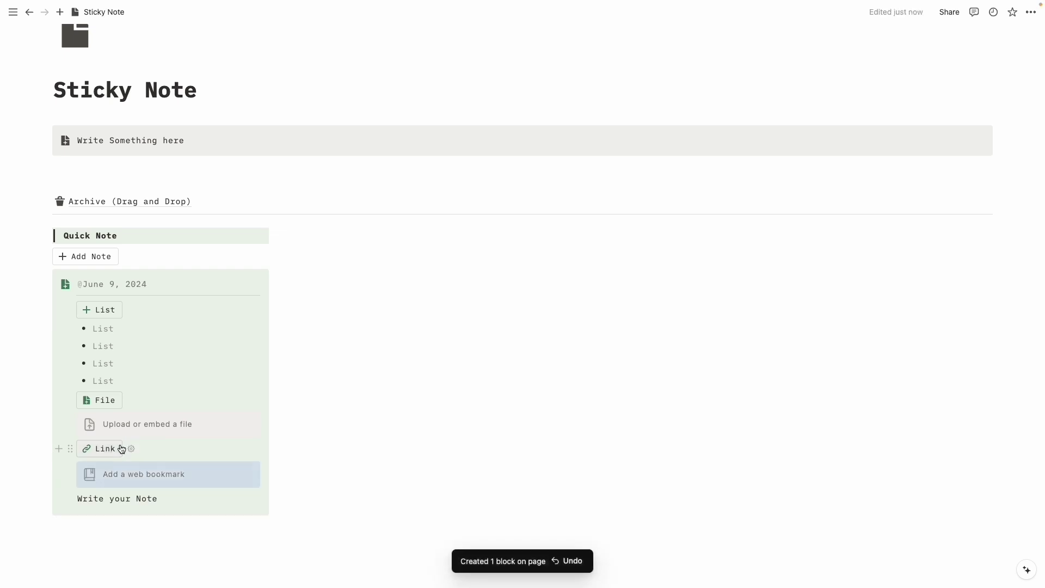
pyautogui.scroll(2, 126, 330)
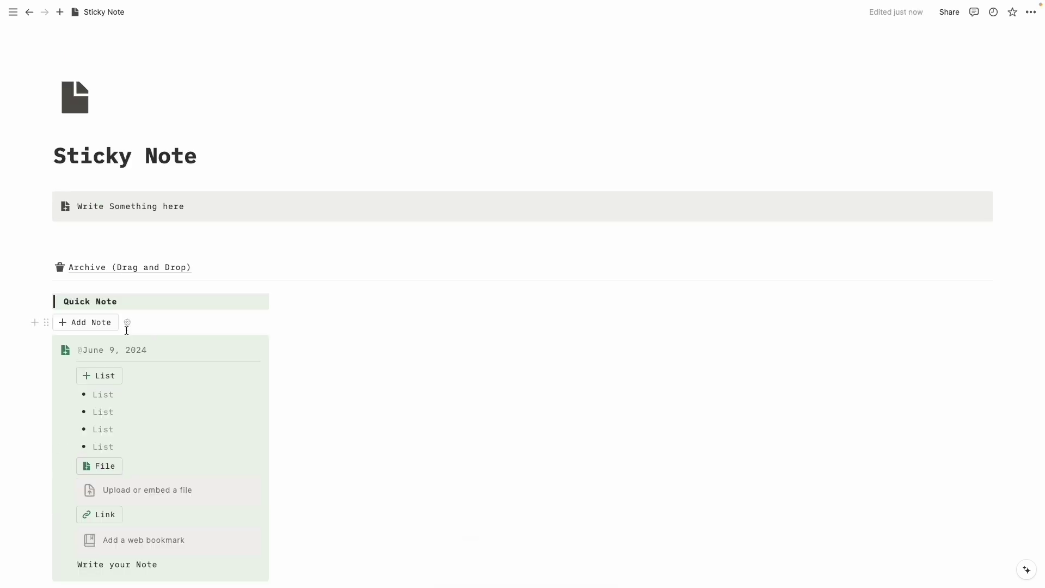
# Drop the test note card into the Archive toggle and use Add Note to create two fresh cards
pyautogui.moveTo(48, 346); pyautogui.dragTo(92, 271)
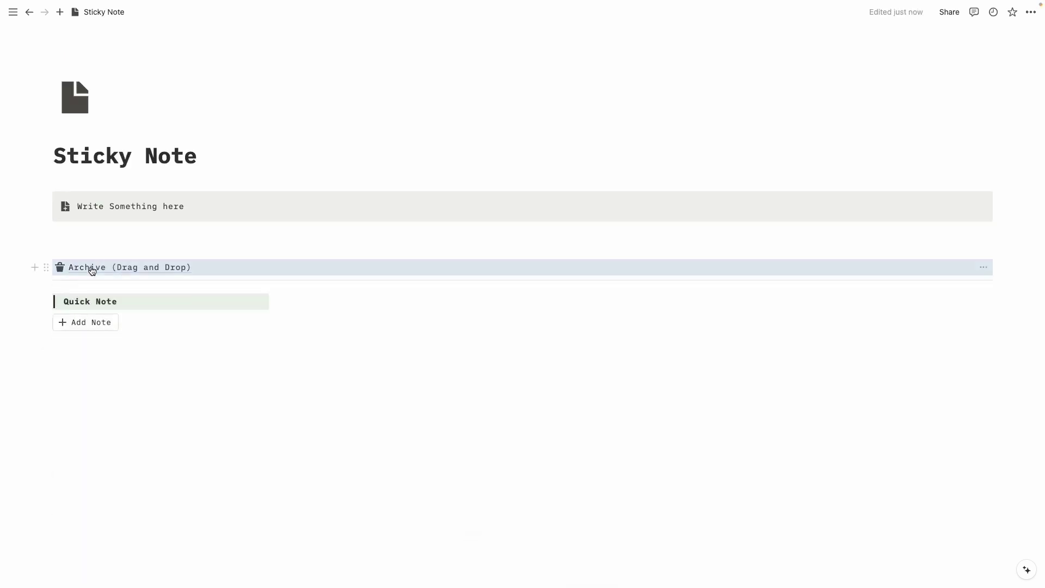
pyautogui.click(80, 323)
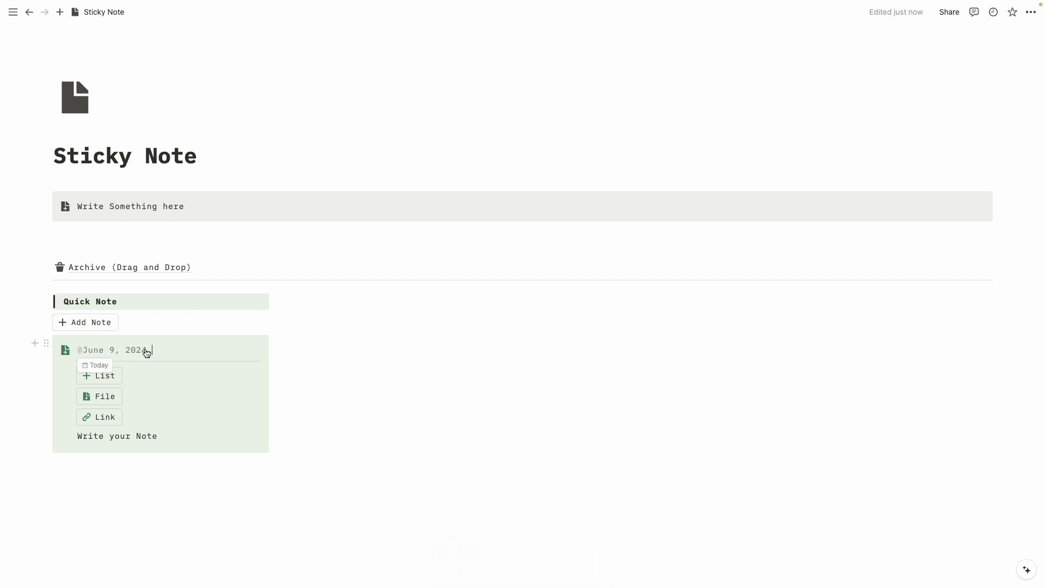
pyautogui.click(79, 323)
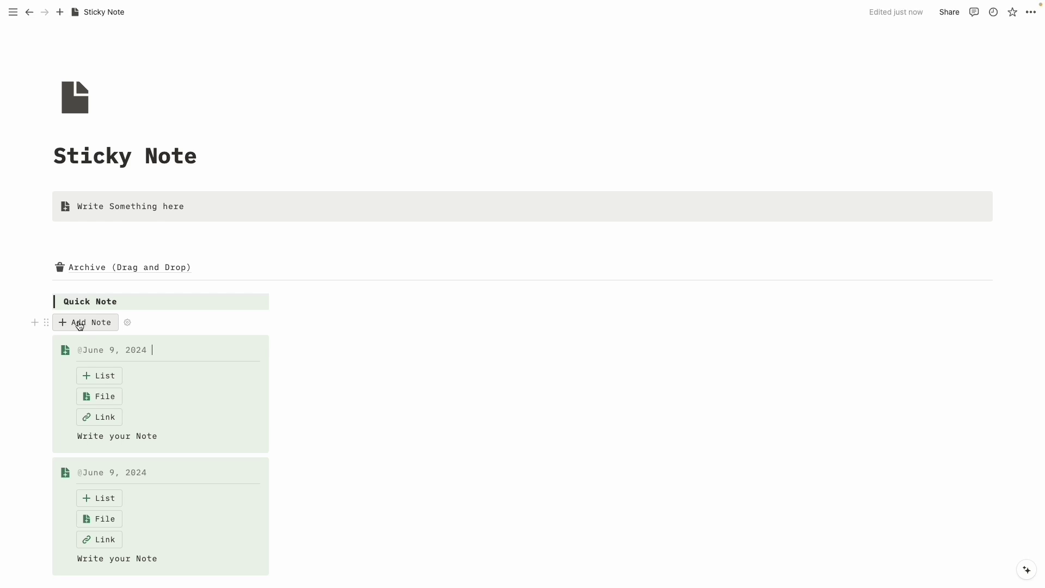
# Add a bold quote reading 'To-Do's & Reminders (Daily)' in the column beside Quick Note
pyautogui.click(319, 299)
pyautogui.write('/')
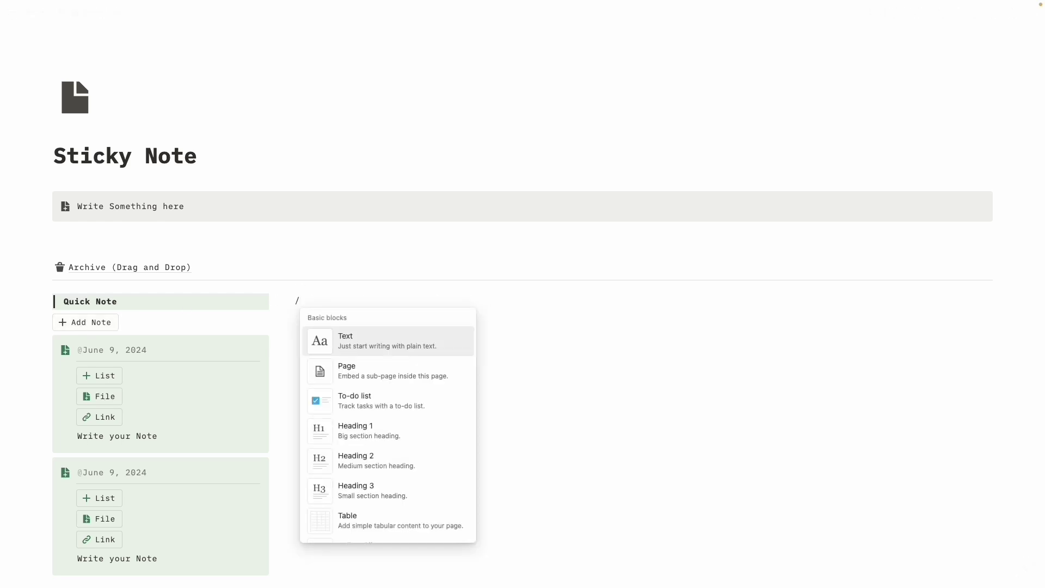
pyautogui.write('quo')
pyautogui.press('Return')
pyautogui.write('To-Do’s & Reminders (Daily')
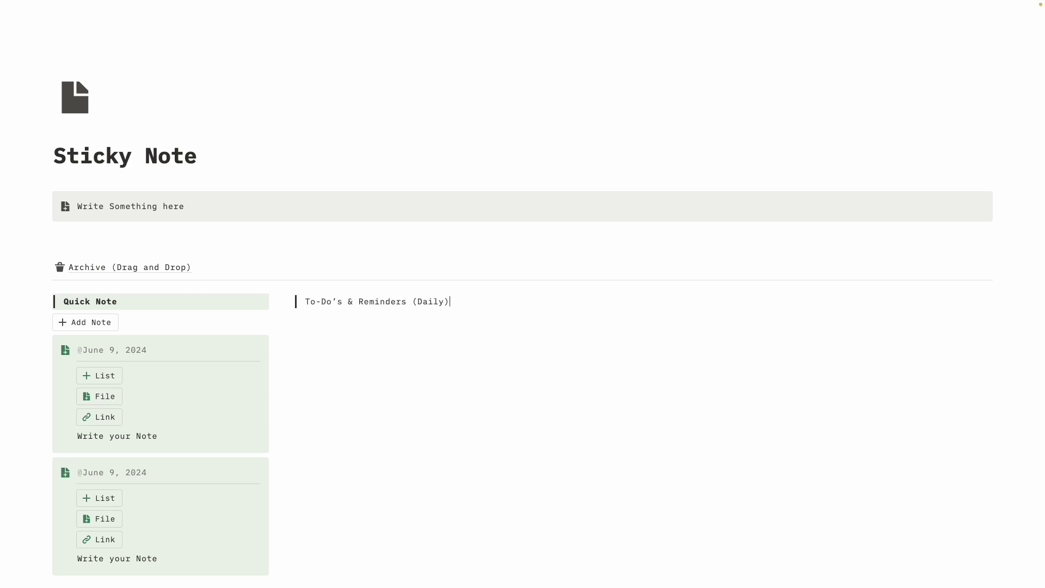
pyautogui.hotkey('shift', 'Home')
pyautogui.click(419, 278)
pyautogui.click(415, 324)
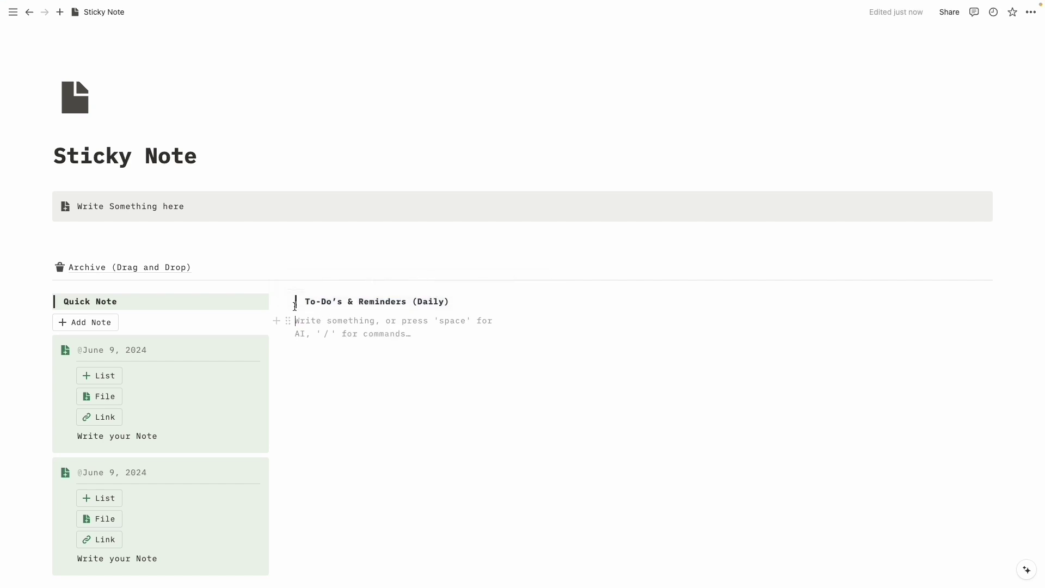
# Give the To-Do's & Reminders heading a light blue background
pyautogui.click(286, 300)
pyautogui.moveTo(199, 365)
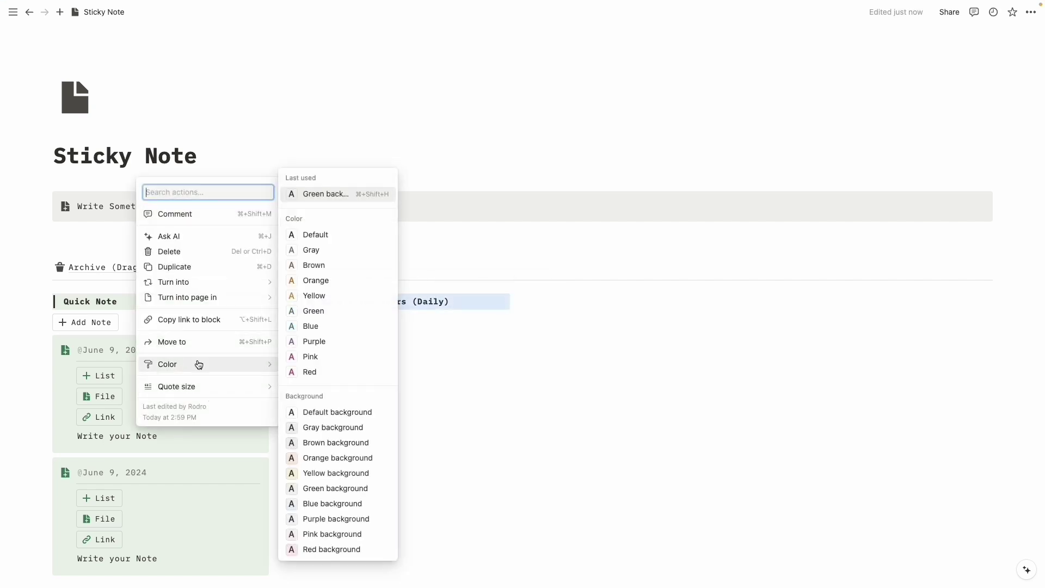
pyautogui.click(333, 517)
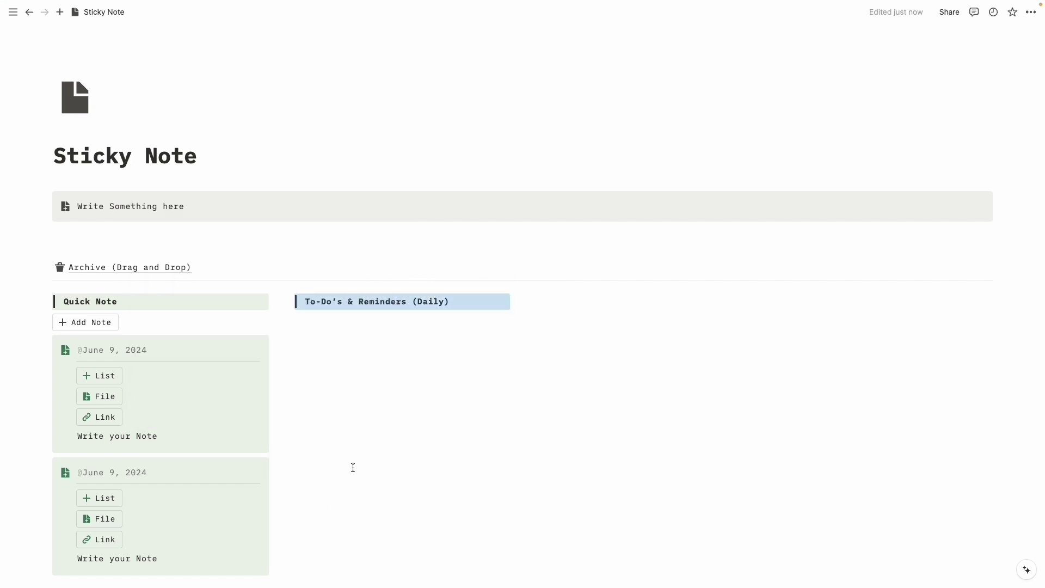
pyautogui.click(379, 399)
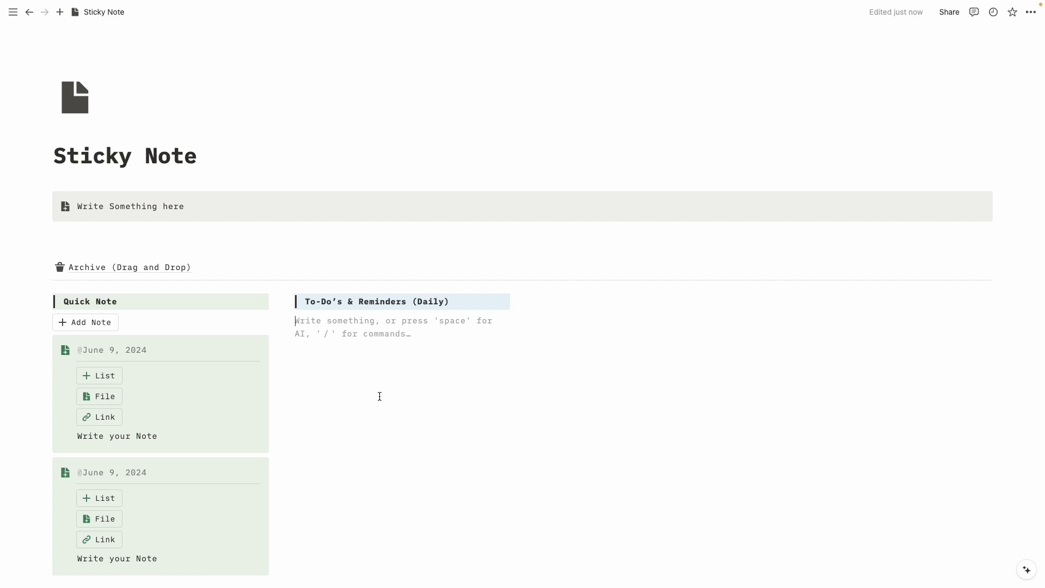
# Copy the first Quick Note card into the To-Do's column under its heading
pyautogui.click(210, 337)
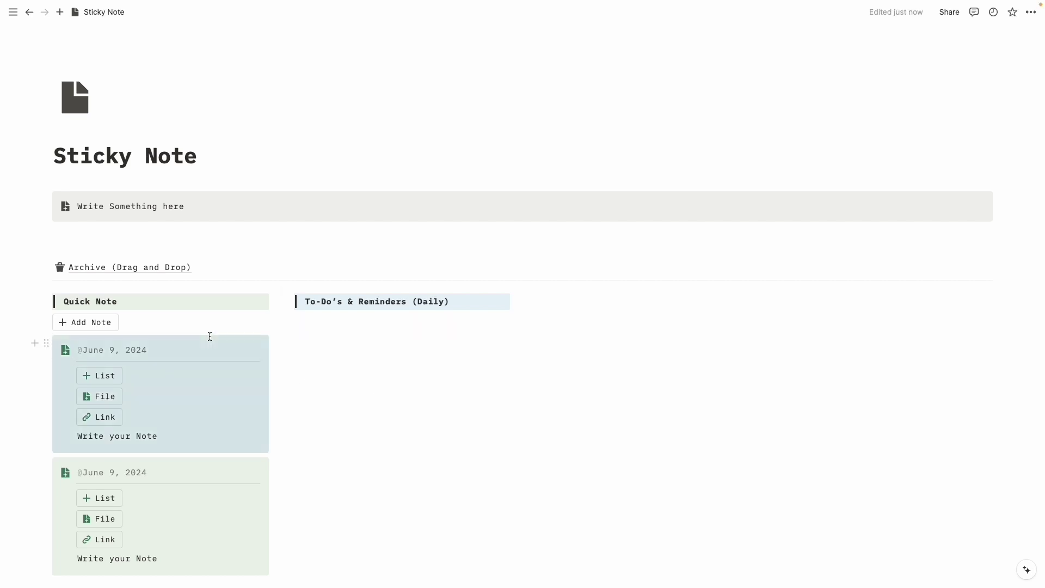
pyautogui.hotkey('ctrl', 'c')
pyautogui.click(376, 345)
pyautogui.hotkey('ctrl', 'v')
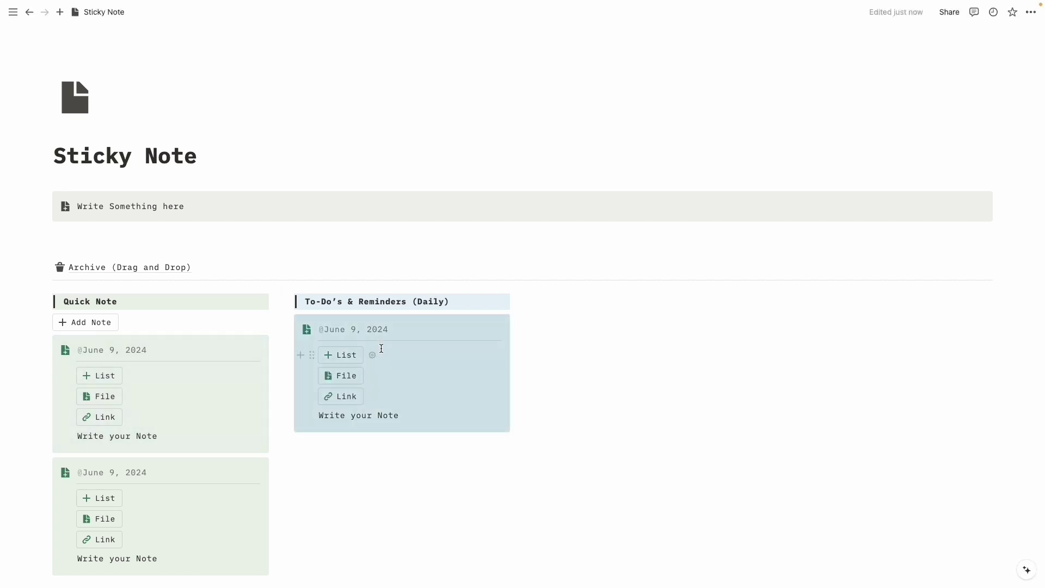
# Change the copied card's page icon to the blue variant
pyautogui.click(307, 331)
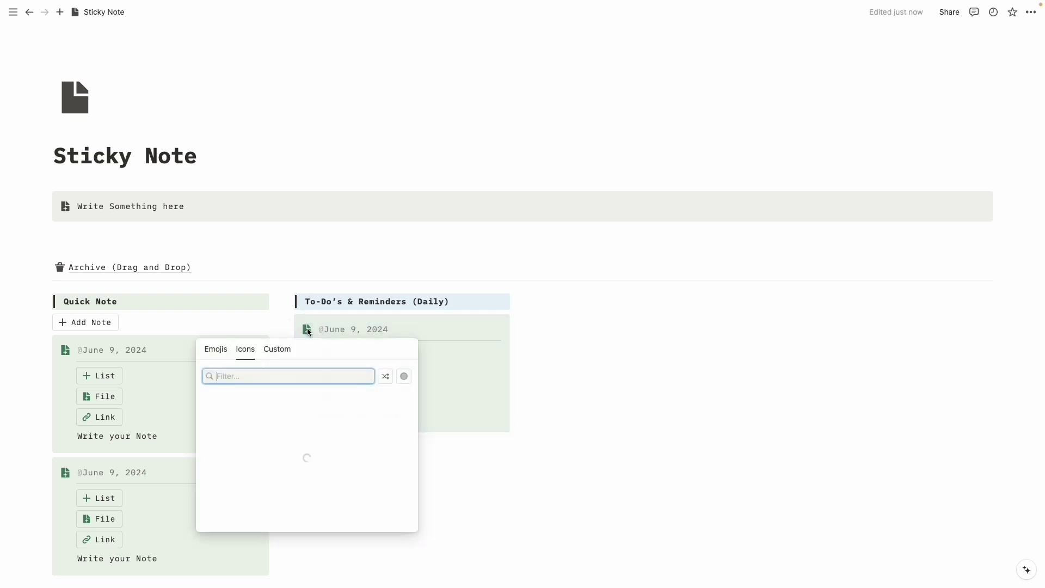
pyautogui.moveTo(246, 417)
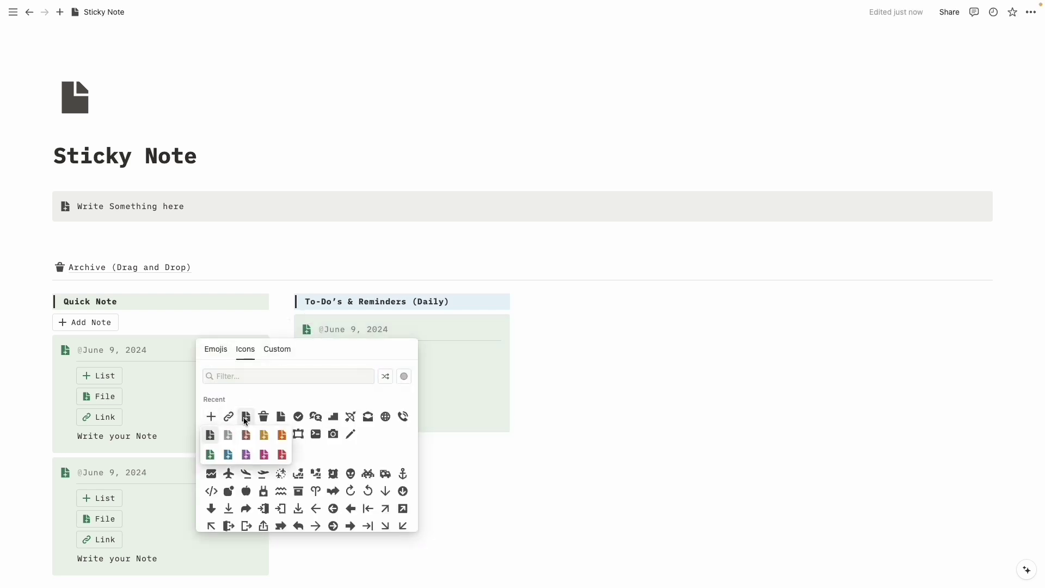
pyautogui.click(230, 454)
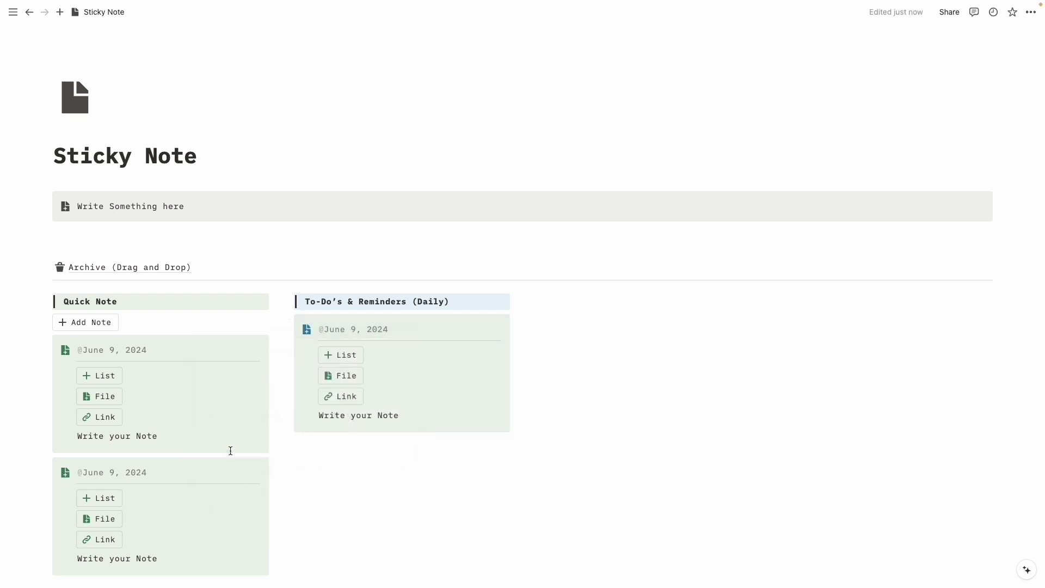
pyautogui.click(288, 323)
# Give the copied card a blue background
pyautogui.moveTo(232, 388)
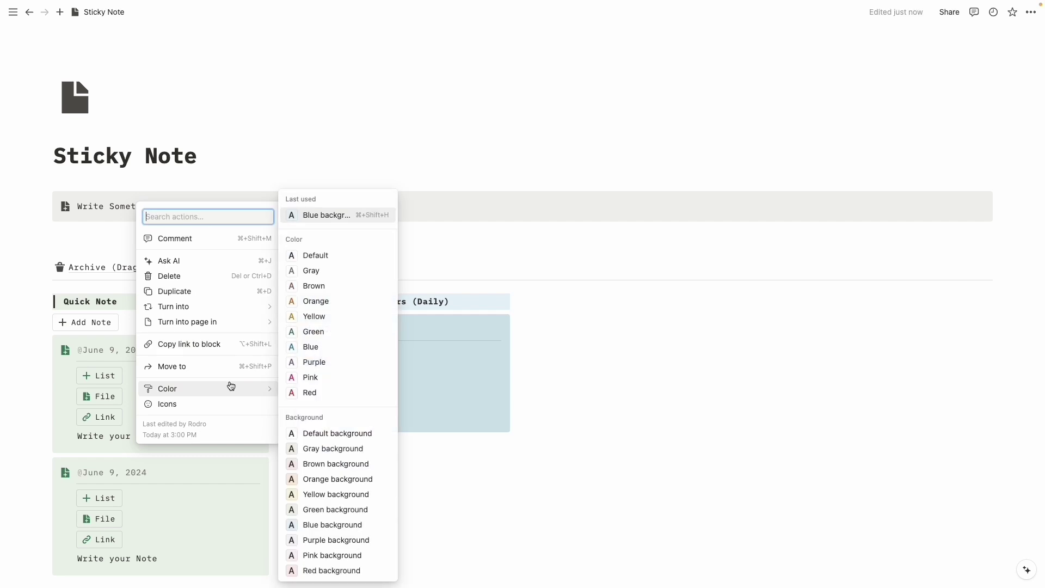
pyautogui.click(372, 522)
pyautogui.click(373, 520)
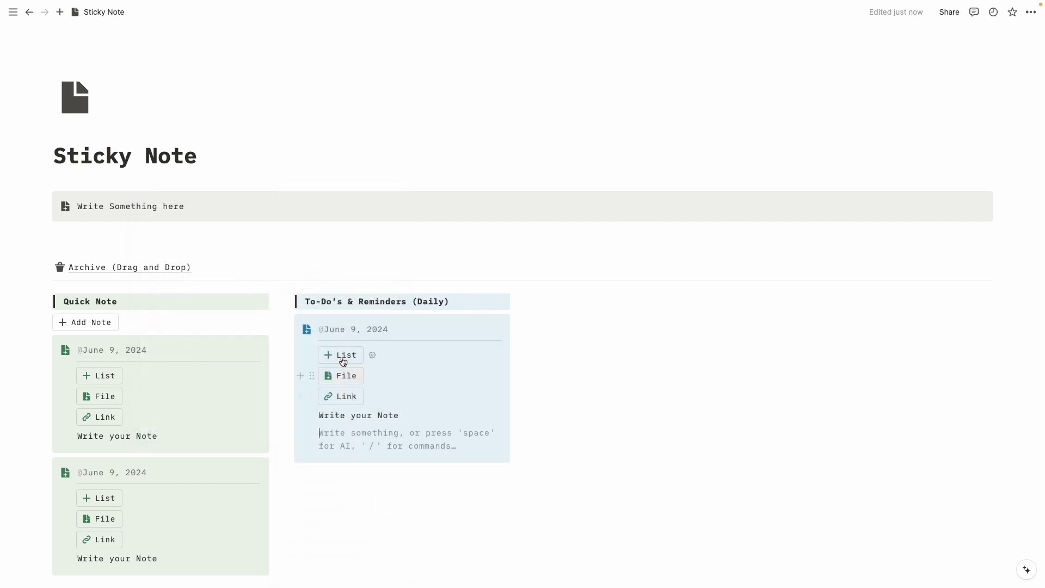
# Give the List button a blue check icon and make it insert a to-do item instead of a bullet
pyautogui.click(373, 355)
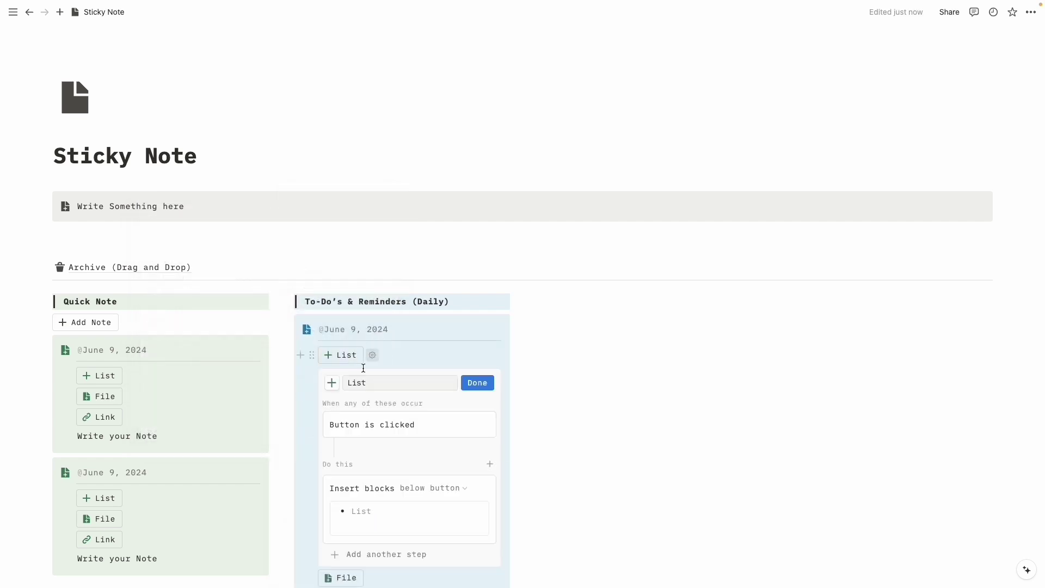
pyautogui.click(332, 383)
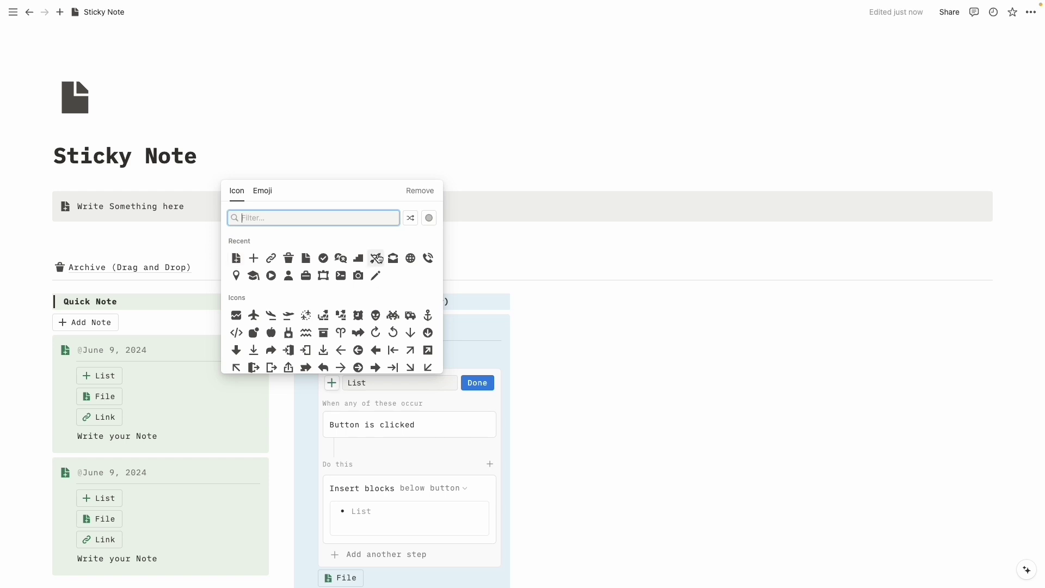
pyautogui.moveTo(323, 258)
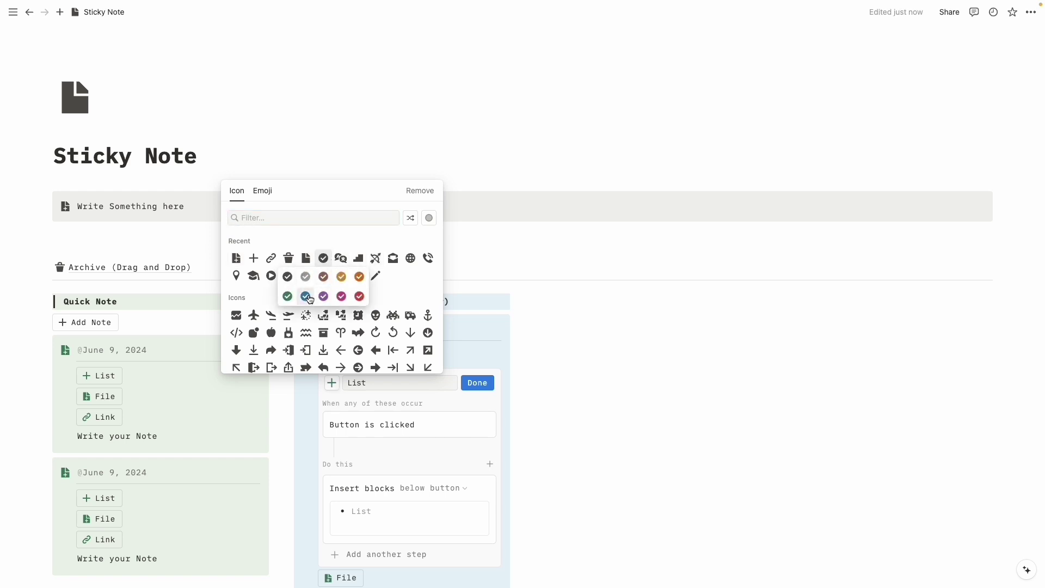
pyautogui.click(305, 296)
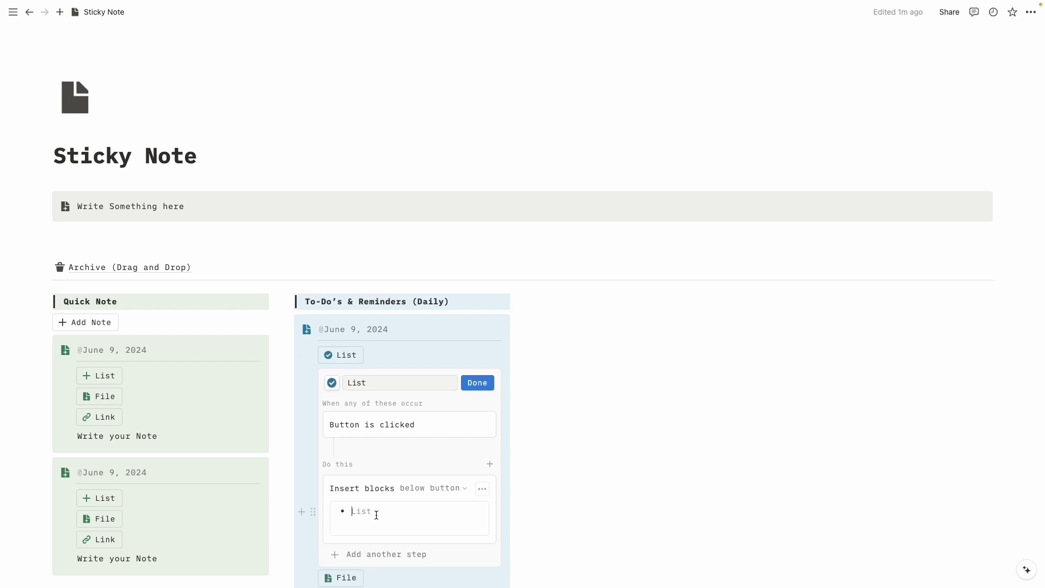
pyautogui.press('BackSpace')
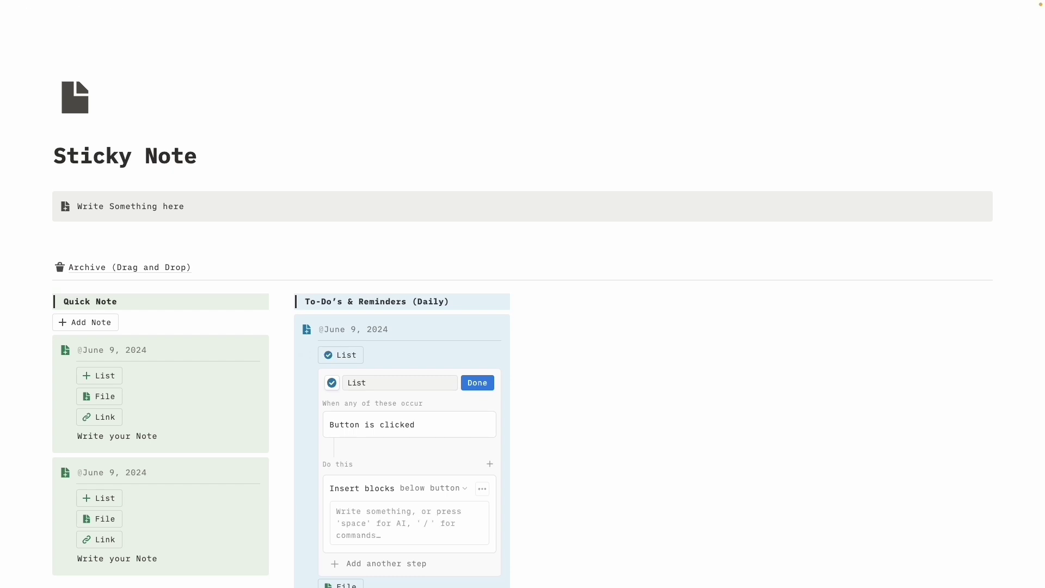
pyautogui.write('/todo')
pyautogui.press('Return')
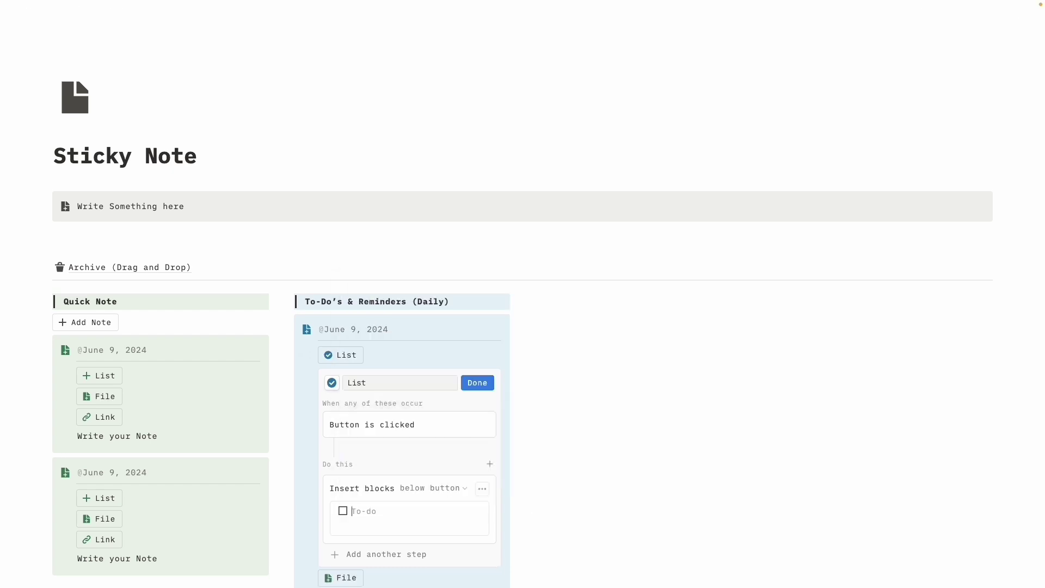
pyautogui.click(477, 383)
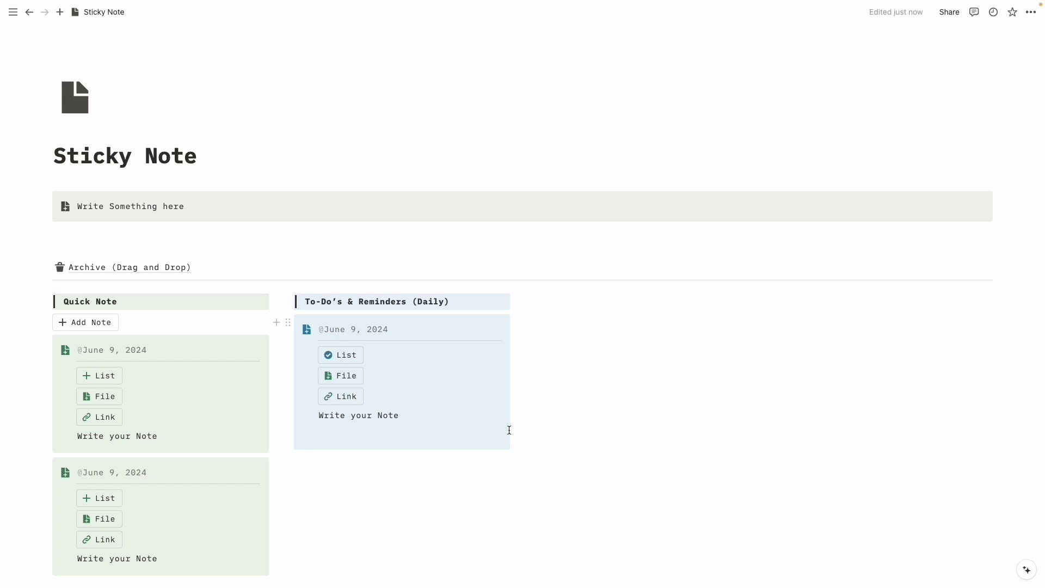
# Set a chain link icon on the card's Link button
pyautogui.click(372, 376)
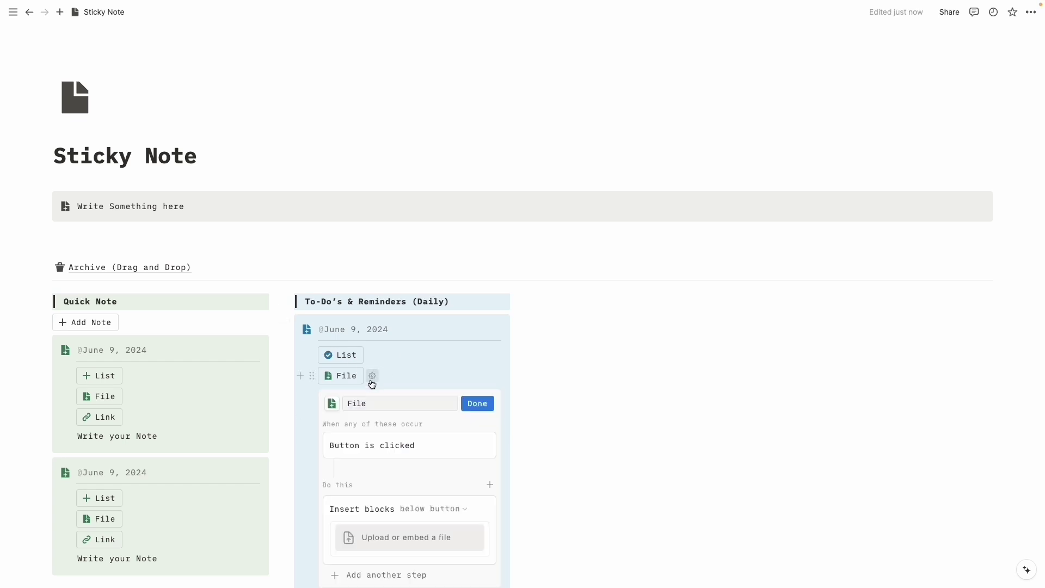
pyautogui.click(332, 405)
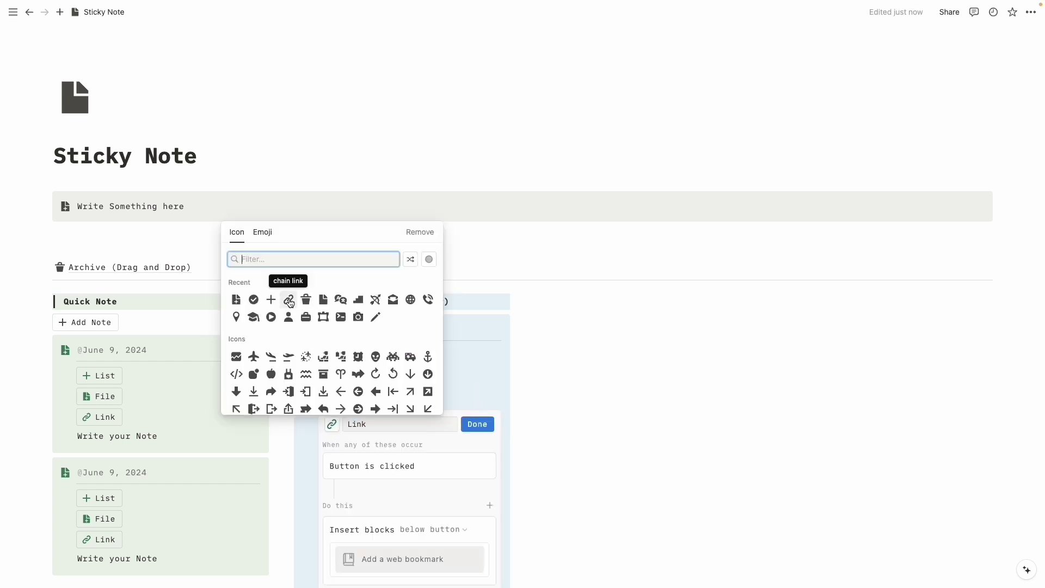
pyautogui.click(290, 299)
pyautogui.click(417, 420)
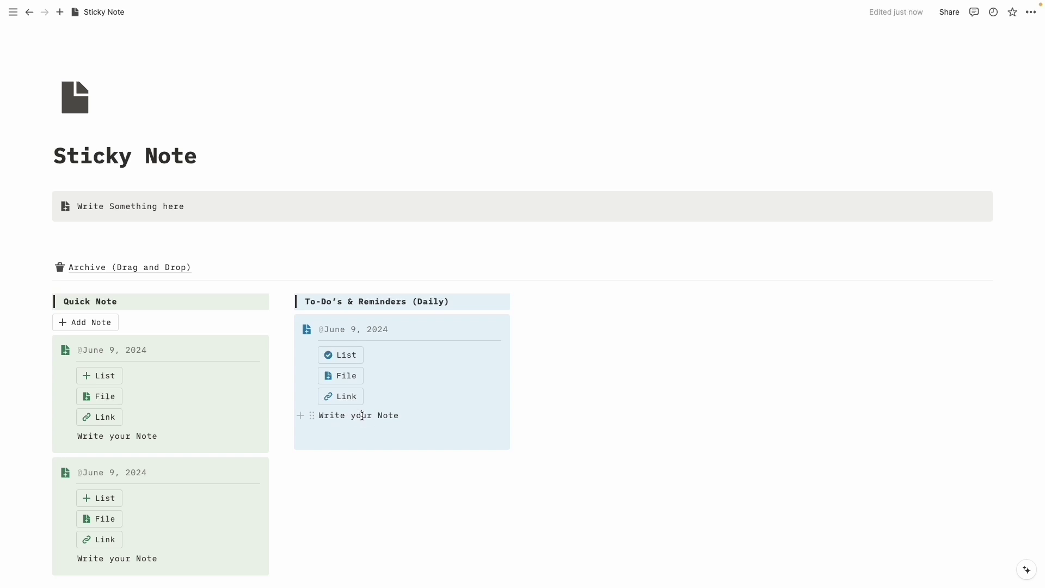
# Delete the 'Write your Note' line from the To-Do card
pyautogui.tripleClick(362, 415)
pyautogui.press('BackSpace')
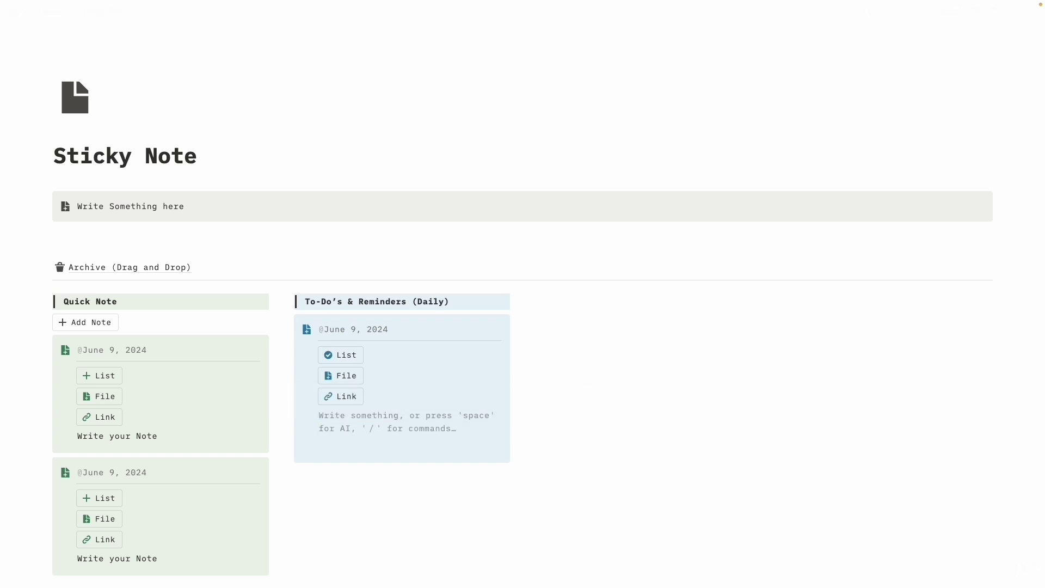
pyautogui.press('BackSpace')
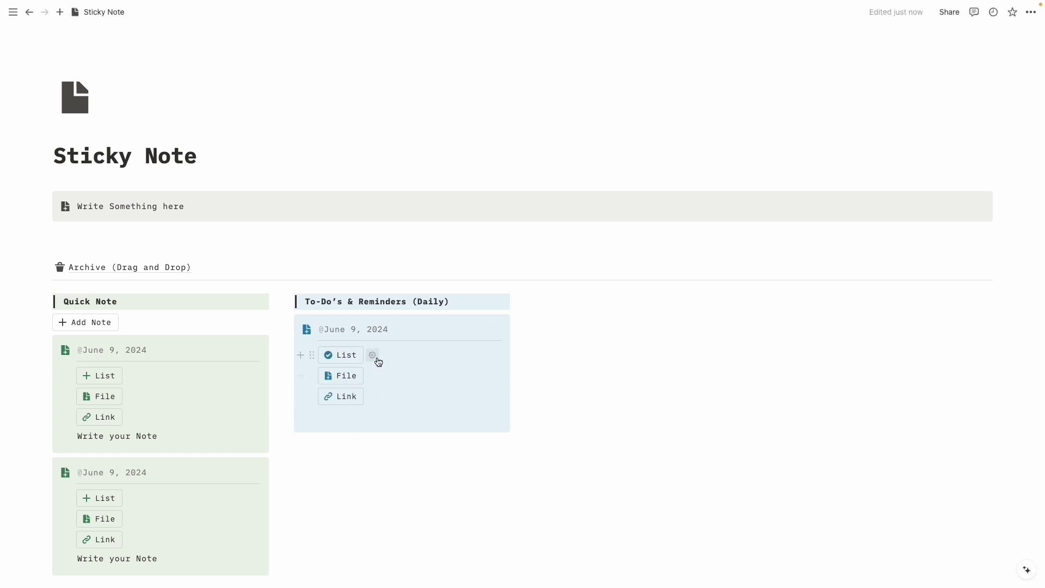
# Rename the List button to 'To-DO' and start a new line below the card
pyautogui.click(373, 357)
pyautogui.doubleClick(375, 382)
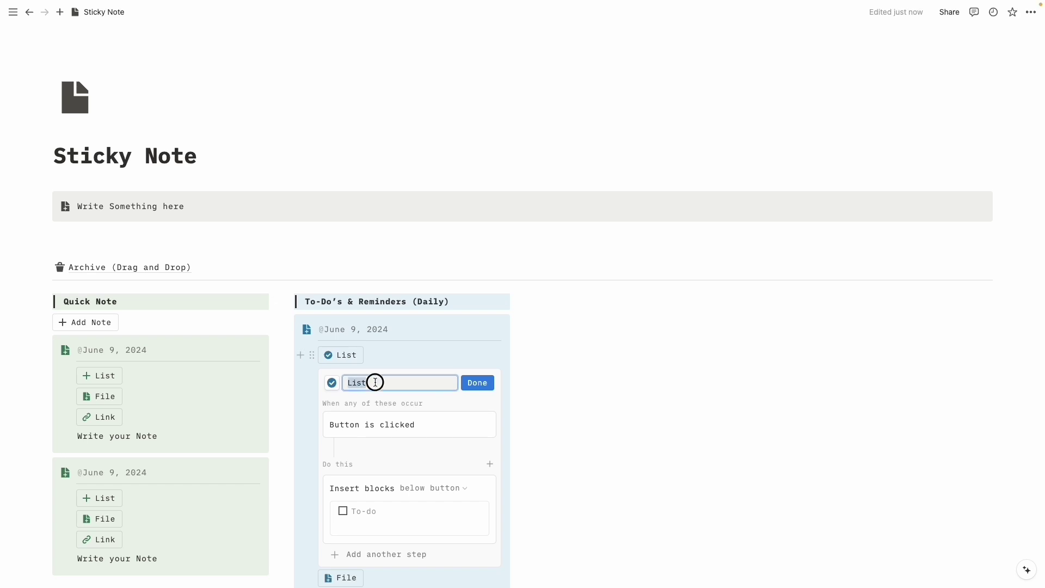
pyautogui.write('To-DO')
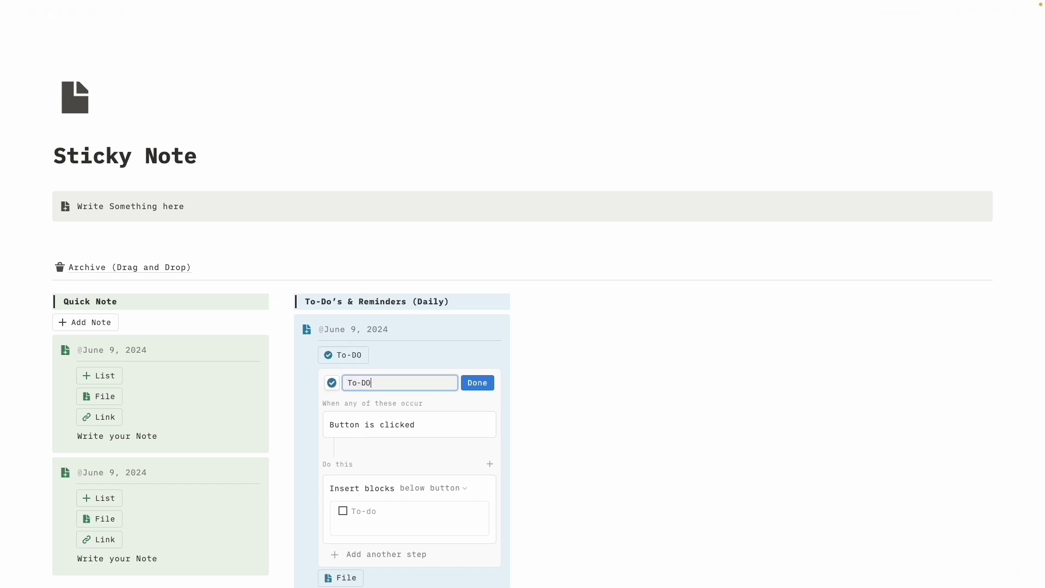
pyautogui.press('Return')
pyautogui.press('Escape')
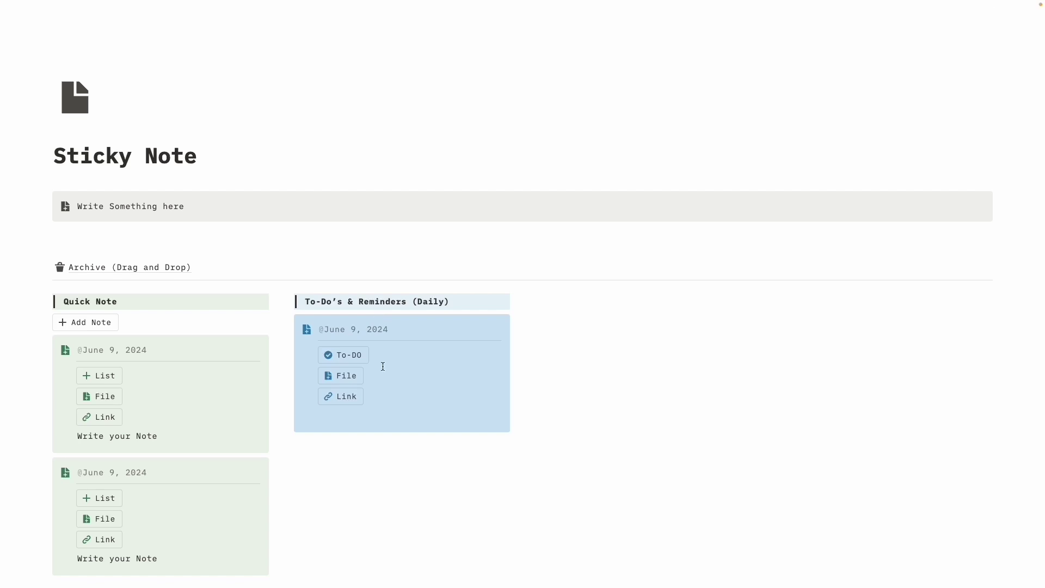
pyautogui.press('Return')
# Add a button named 'Daily's ToDo's Reminder' with a plus icon
pyautogui.write('/butt')
pyautogui.press('Return')
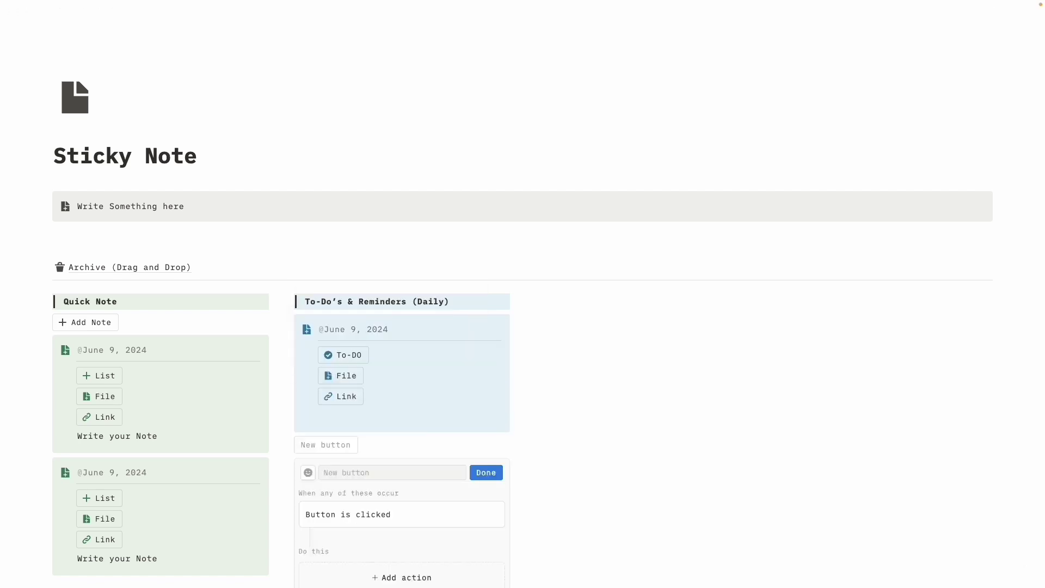
pyautogui.click(373, 473)
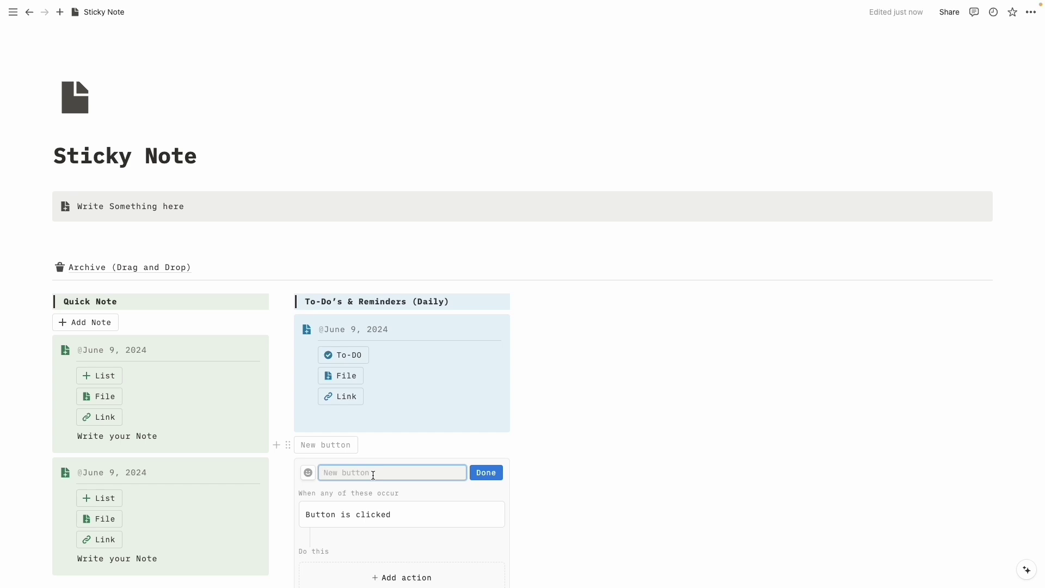
pyautogui.write("Daily's ToDo's Reminder")
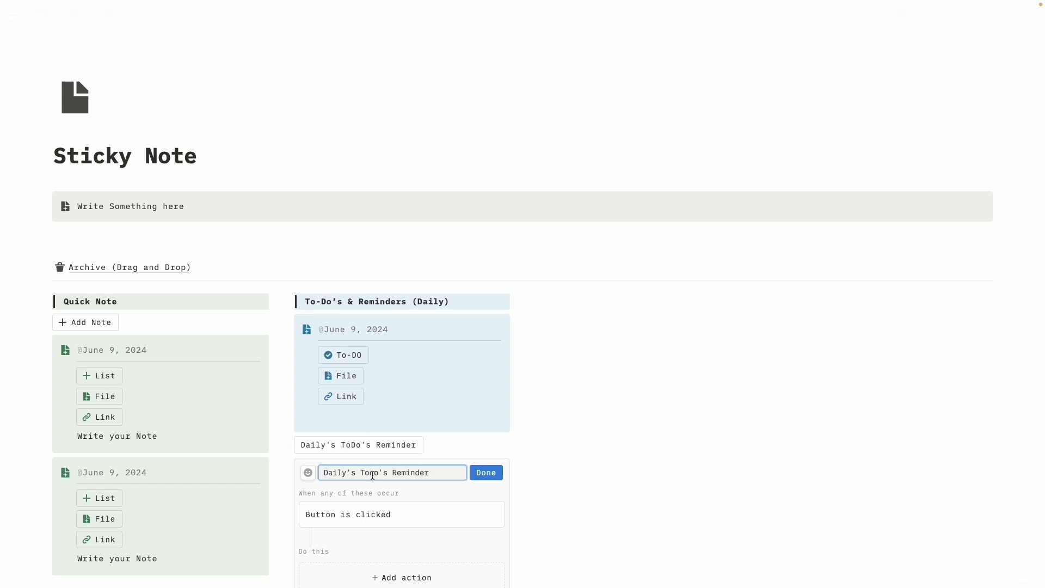
pyautogui.click(308, 472)
pyautogui.click(263, 349)
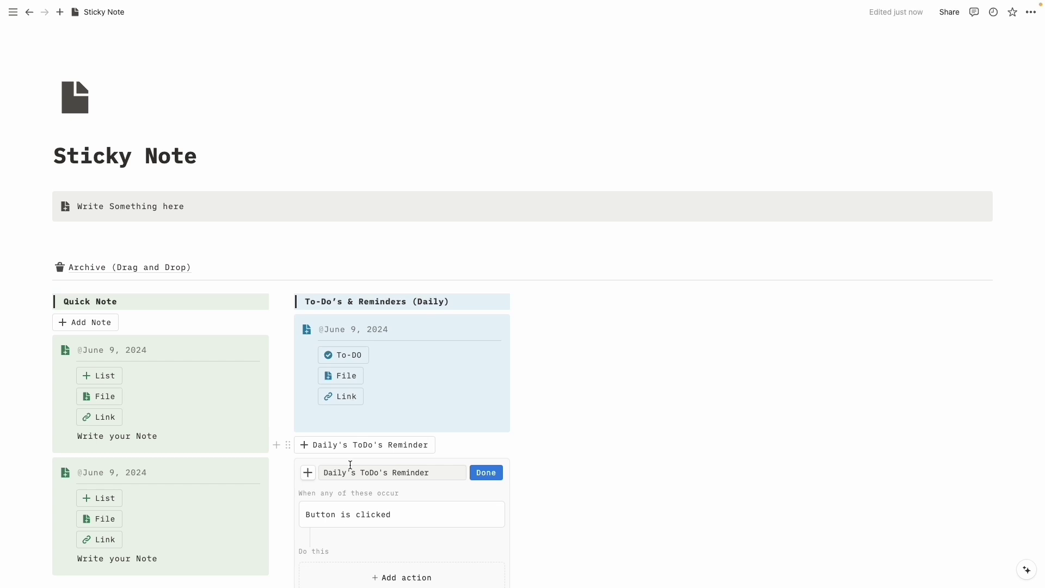
# Make the reminder button insert blocks containing the pasted To-Do card
pyautogui.scroll(-3, 350, 464)
pyautogui.click(379, 485)
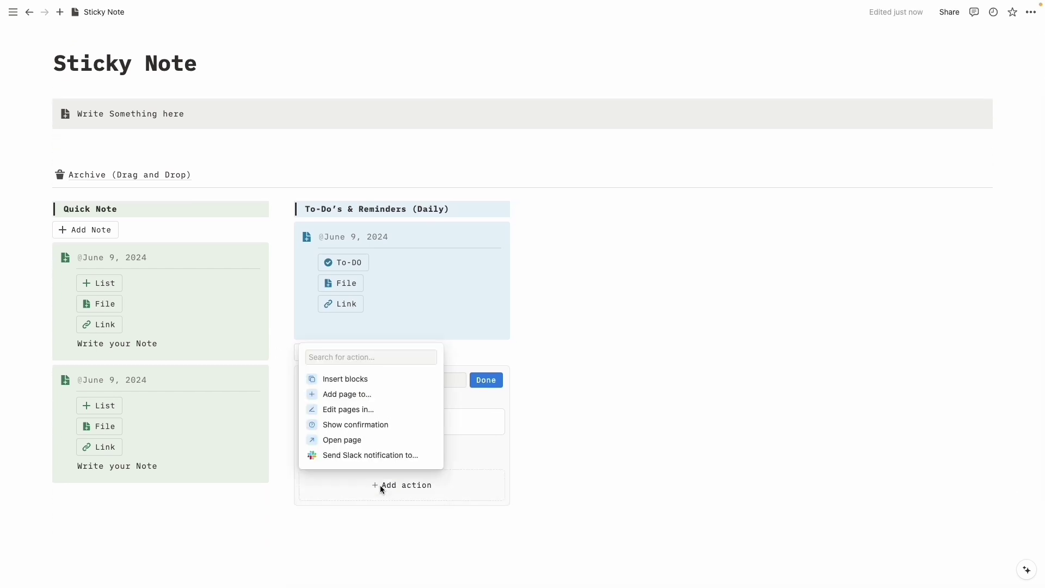
pyautogui.click(351, 381)
pyautogui.click(366, 501)
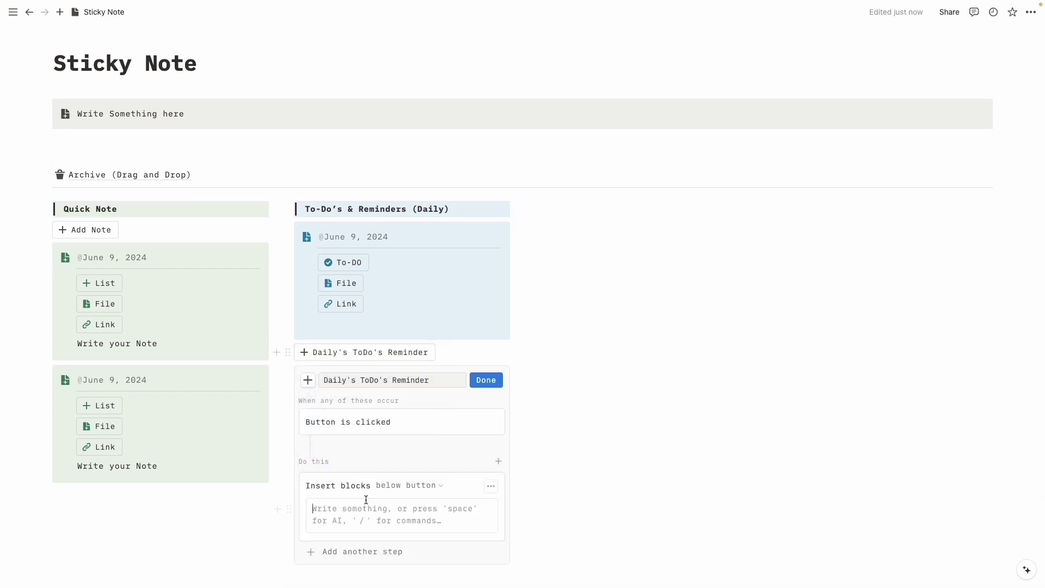
pyautogui.hotkey('ctrl', 'v')
pyautogui.press('Escape')
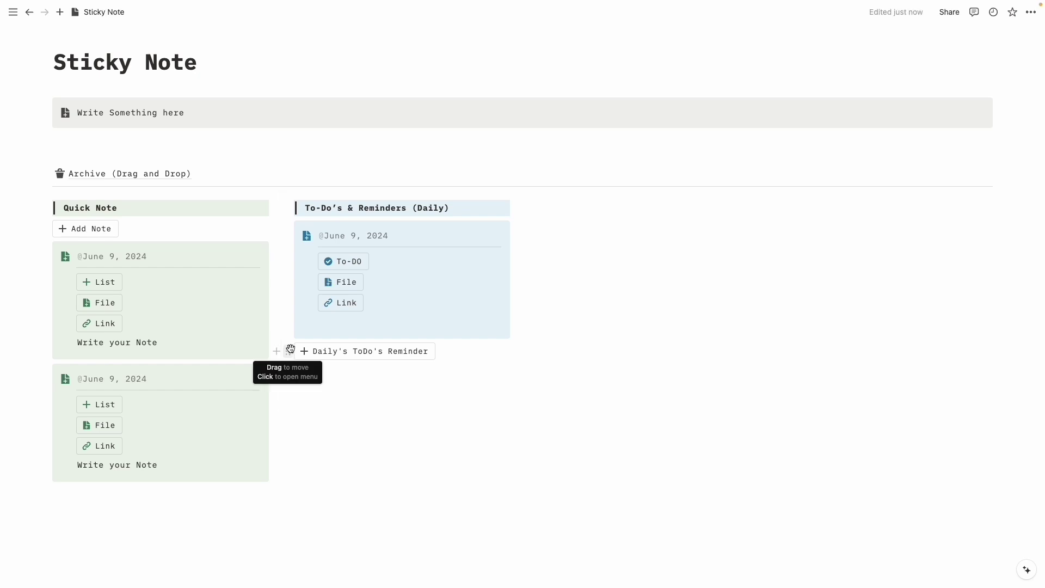
# Move the reminder button above the To-Do card and test it with three to-do items
pyautogui.moveTo(288, 352); pyautogui.dragTo(306, 221)
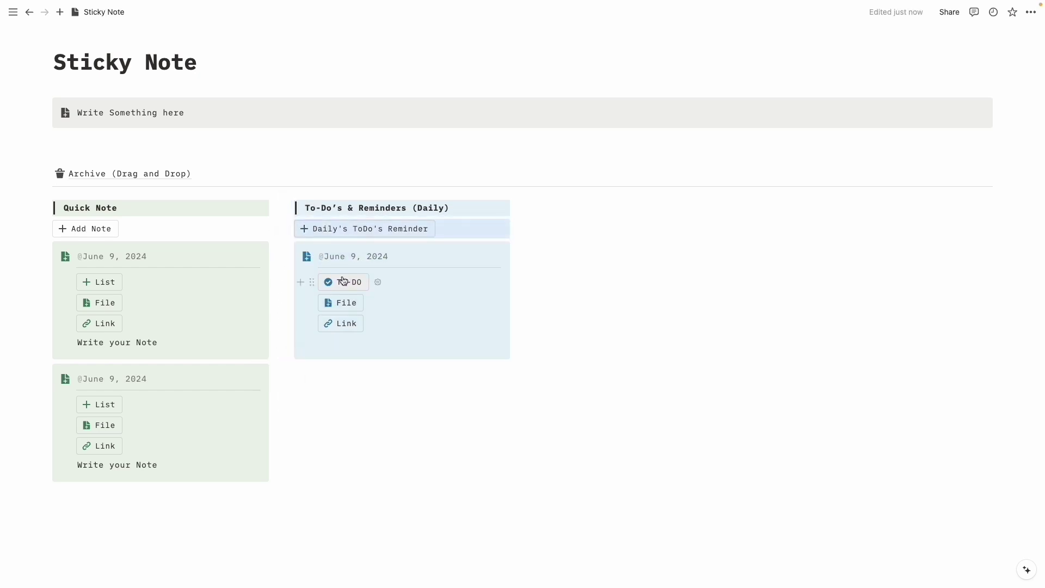
pyautogui.click(343, 281)
pyautogui.click(343, 281)
pyautogui.click(343, 282)
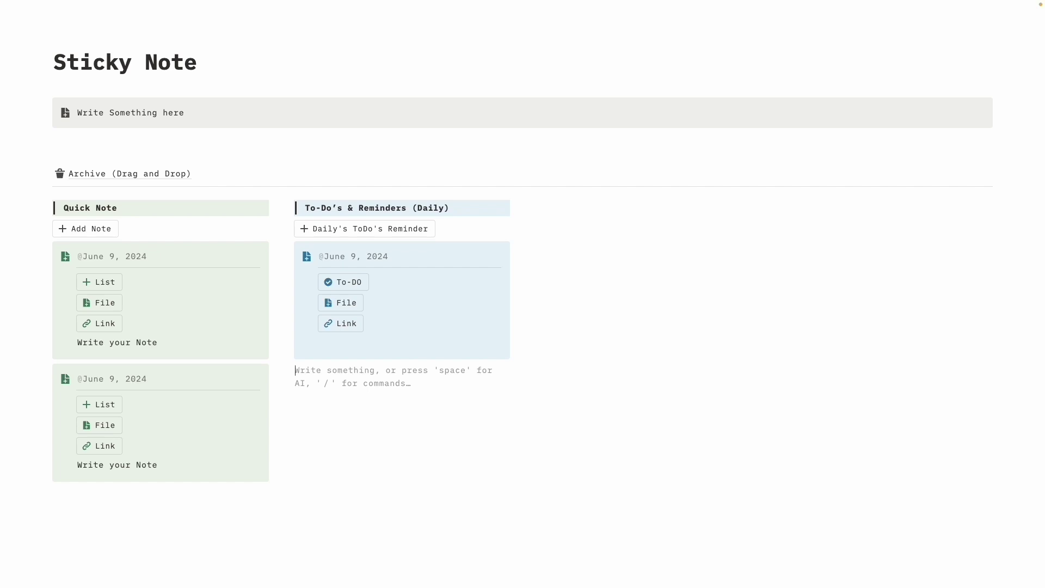
# Add a 'Weekly Goal' quote heading with a blue background
pyautogui.write('/')
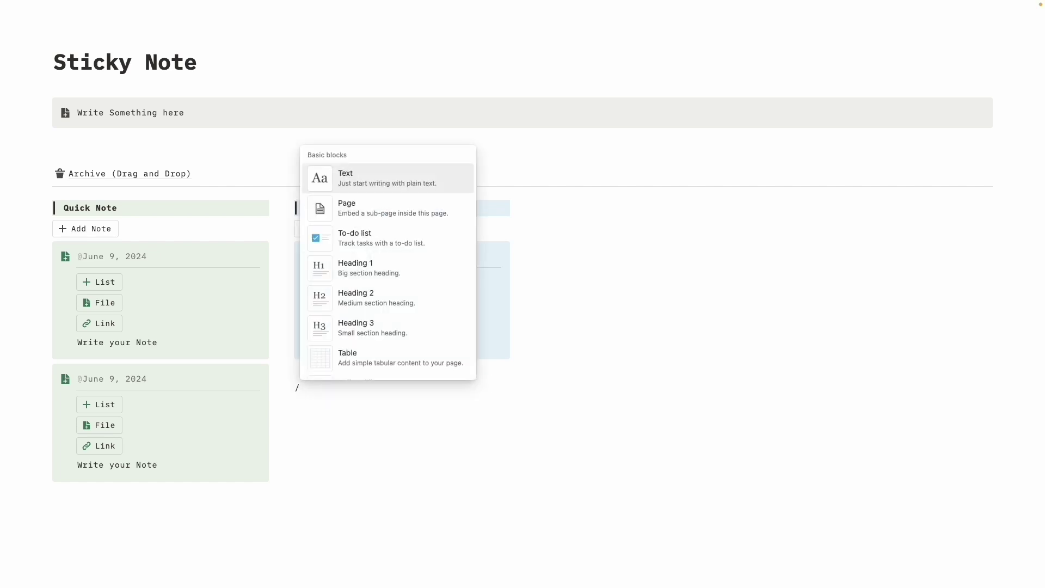
pyautogui.write('quo')
pyautogui.press('Return')
pyautogui.write('We')
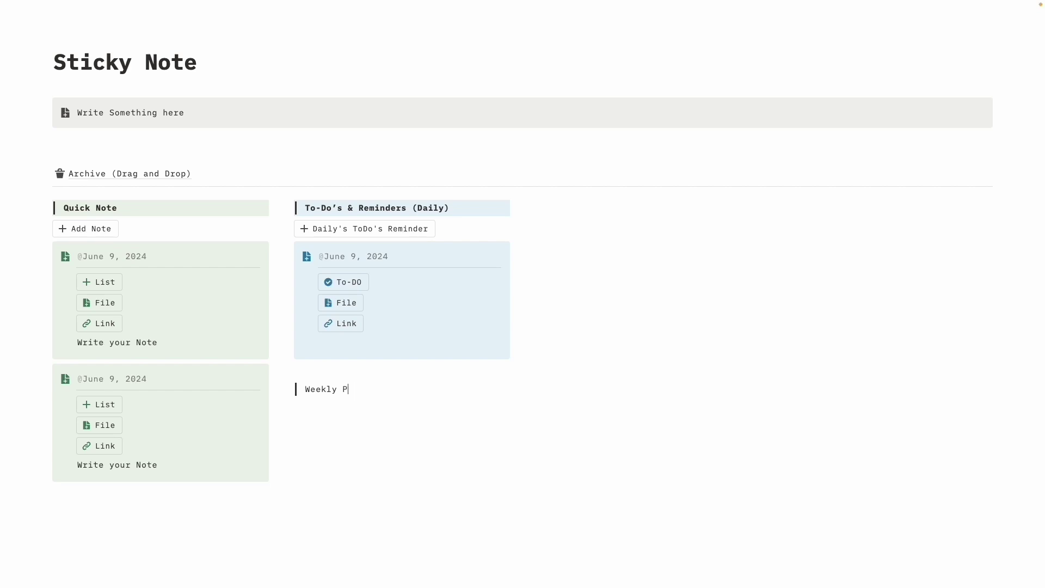
pyautogui.write('ekly Goal')
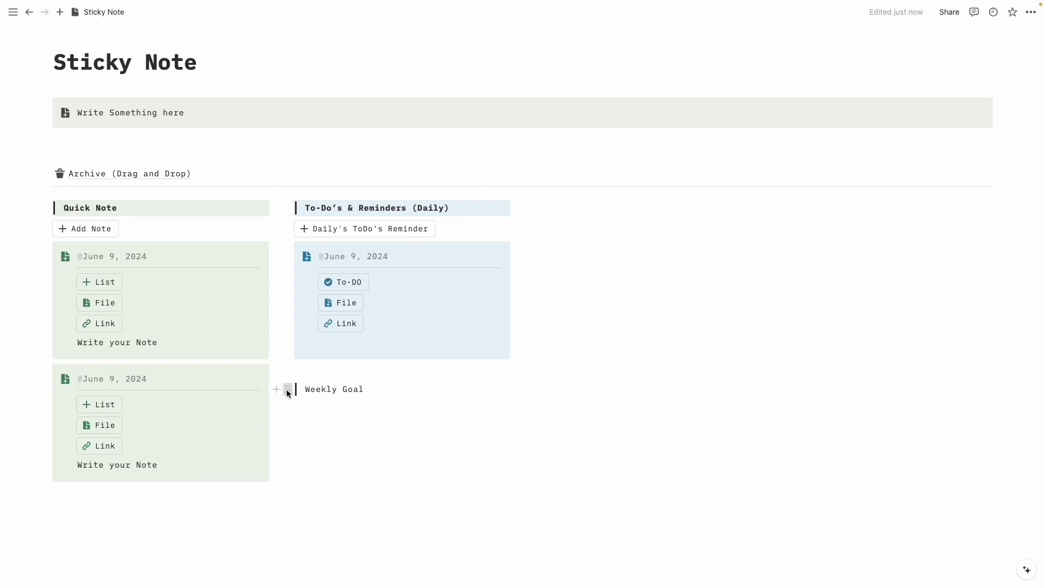
pyautogui.click(287, 390)
pyautogui.moveTo(222, 454)
pyautogui.click(348, 523)
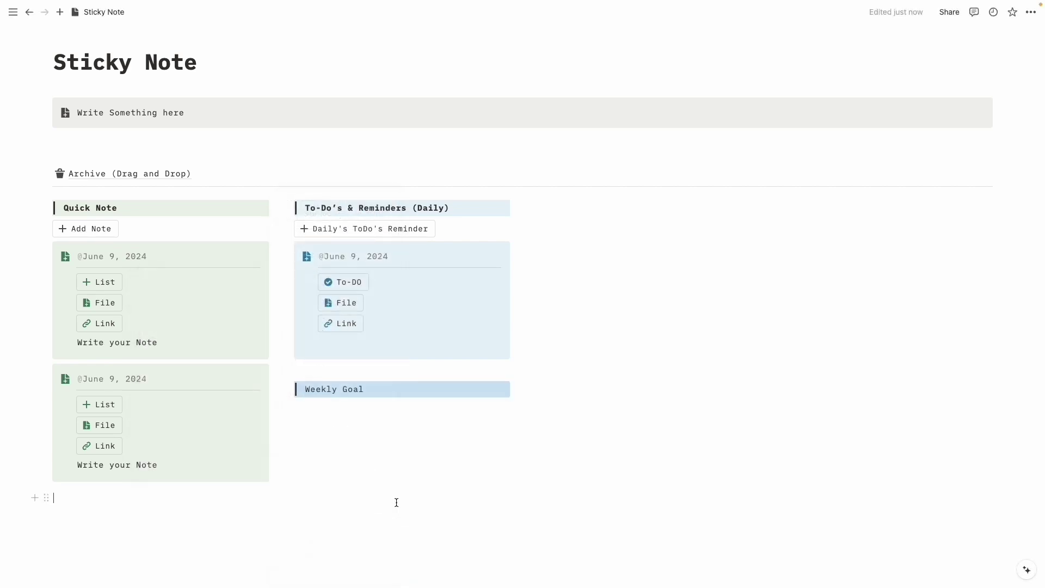
# Paste a copy of the To-Do card under Weekly Goal, dated June 9 → June 15, 2024
pyautogui.moveTo(452, 237); pyautogui.dragTo(360, 416)
pyautogui.hotkey('ctrl', 'c')
pyautogui.hotkey('ctrl', 'v')
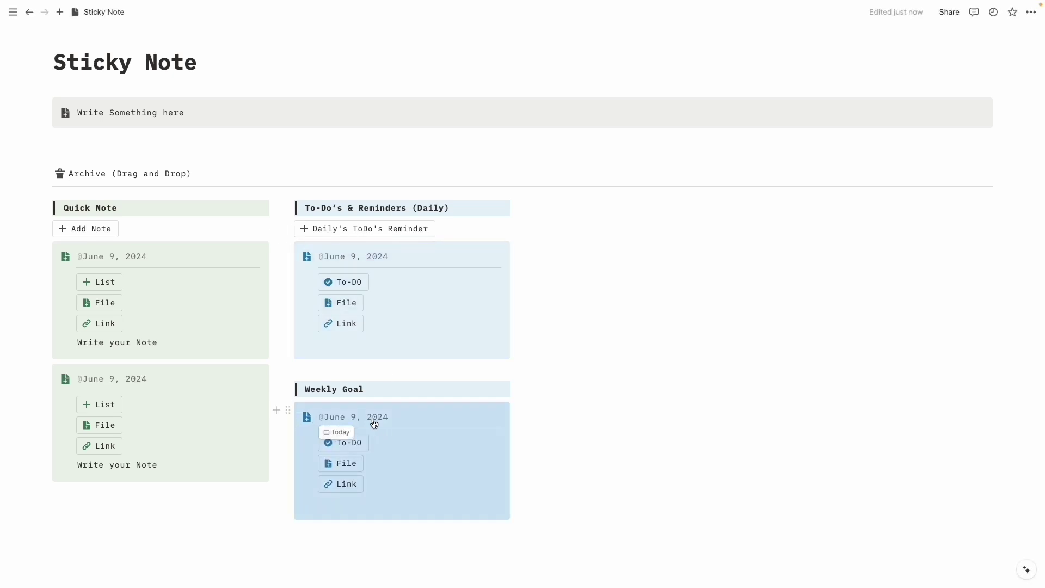
pyautogui.click(371, 418)
pyautogui.click(412, 326)
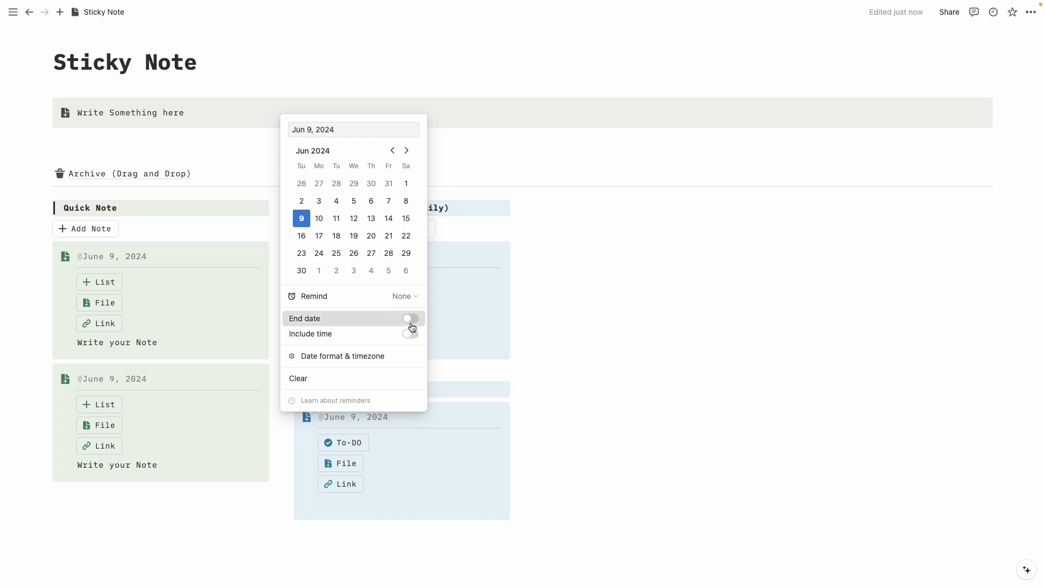
pyautogui.click(406, 218)
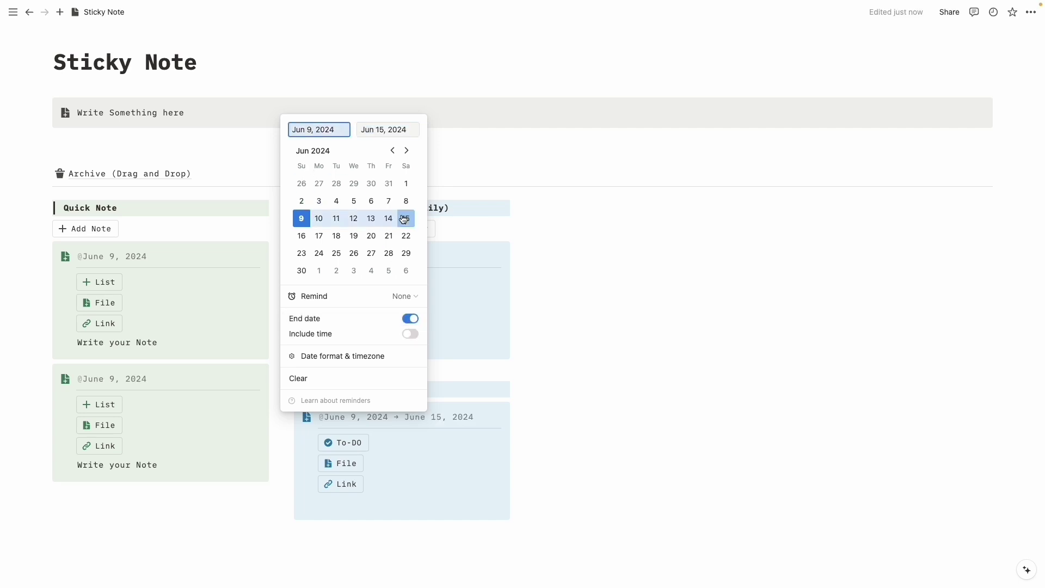
pyautogui.click(433, 406)
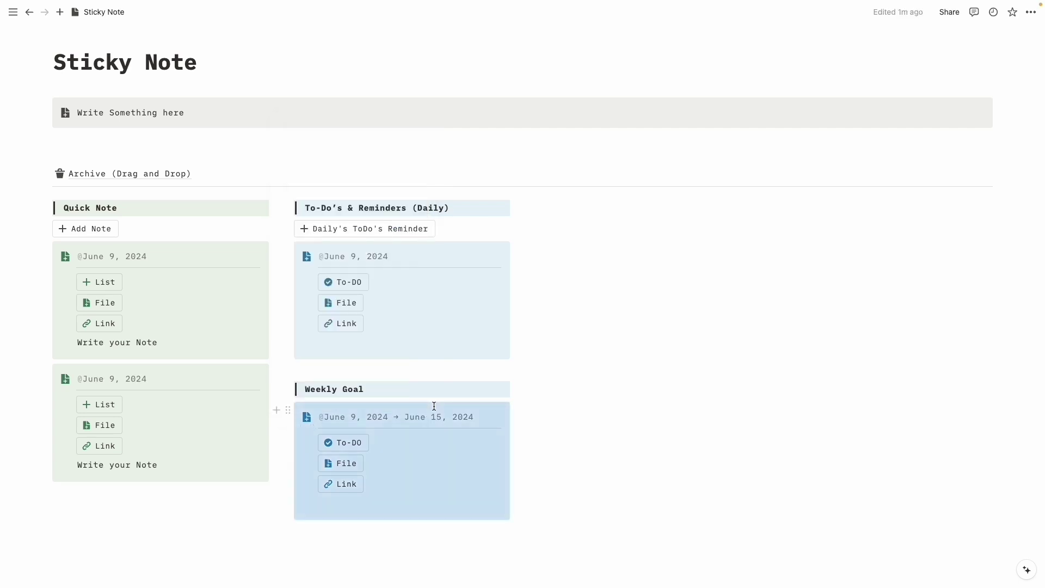
pyautogui.click(403, 536)
# Insert a button block named 'Weekly Goal' with a black plus icon
pyautogui.write('/but')
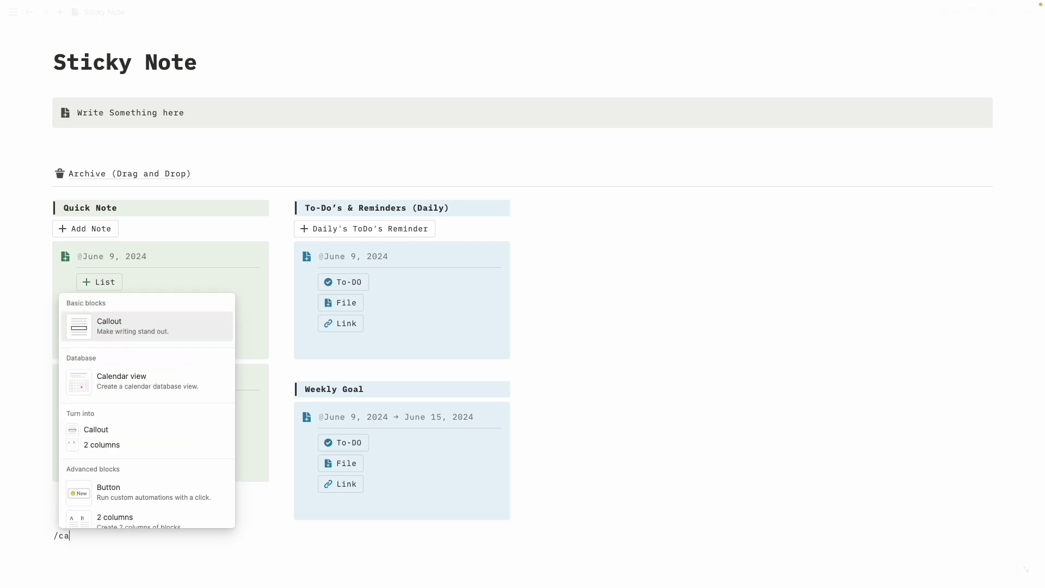
pyautogui.press('Return')
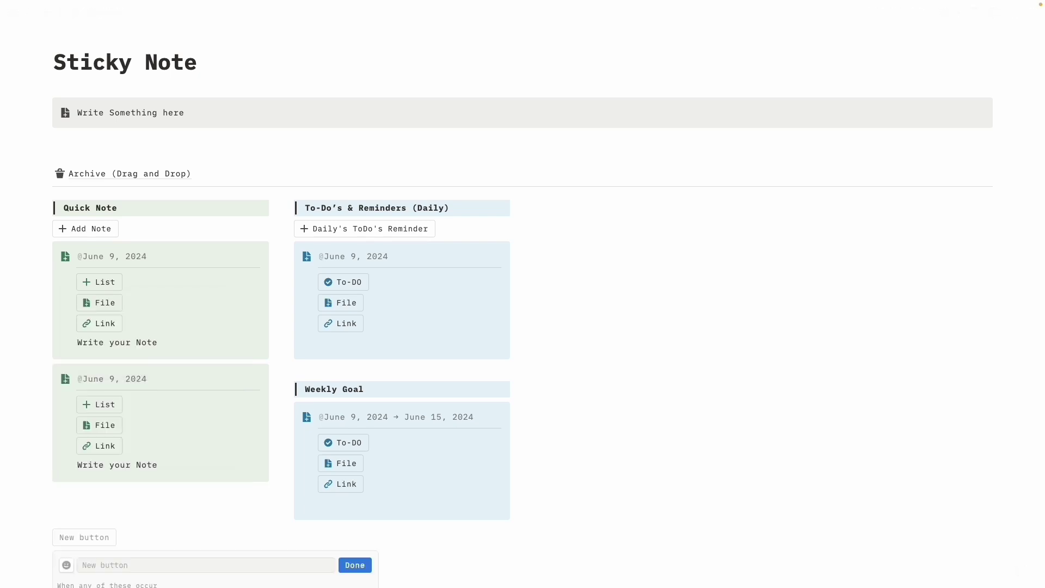
pyautogui.click(265, 484)
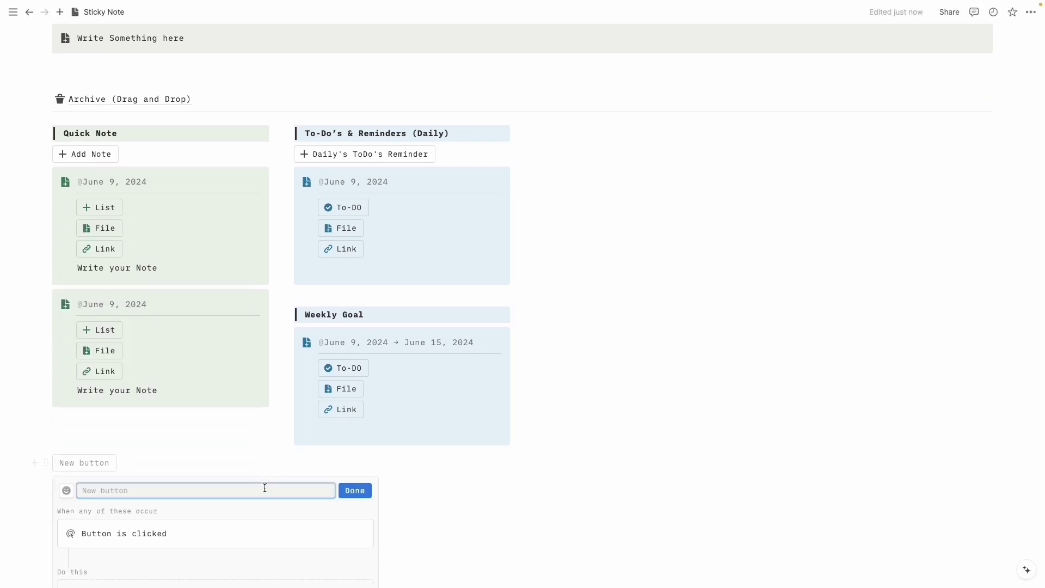
pyautogui.write('Weekly Goal')
pyautogui.click(67, 491)
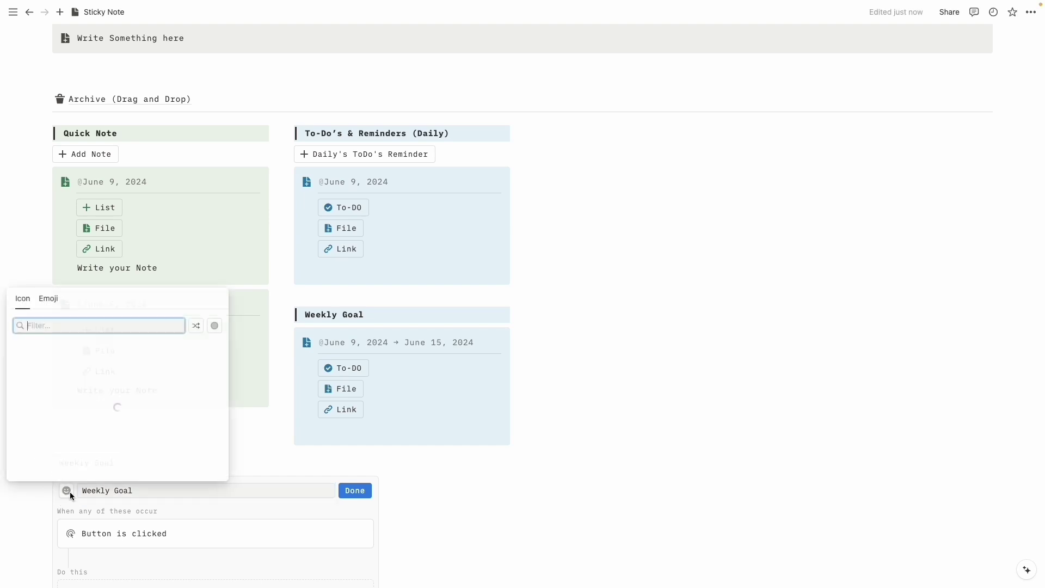
pyautogui.moveTo(17, 364)
pyautogui.click(16, 384)
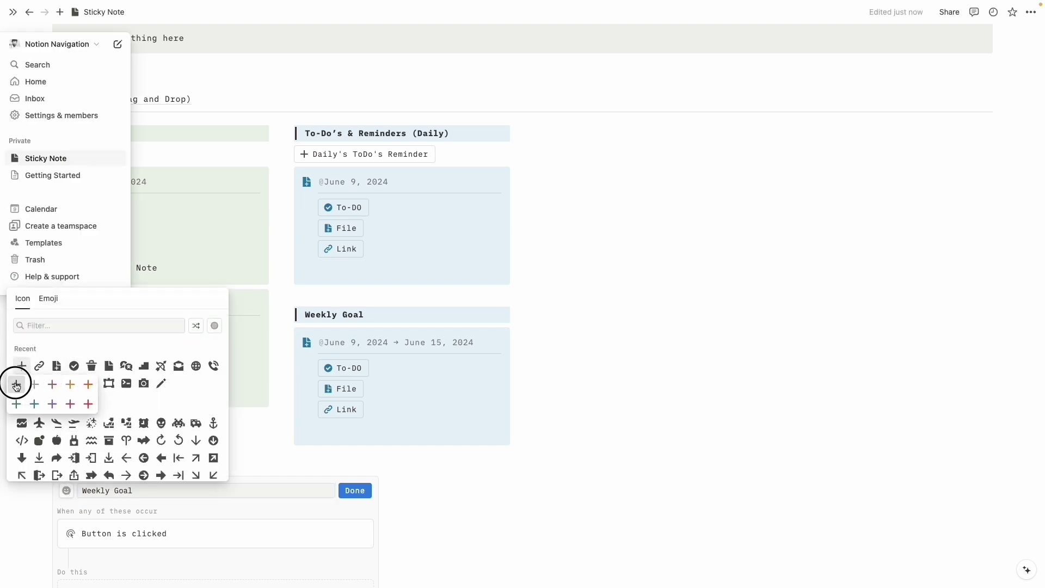
# Make the button insert a copy of the Weekly Goal card, then place it under the Weekly Goal heading
pyautogui.scroll(-3, 217, 417)
pyautogui.click(212, 425)
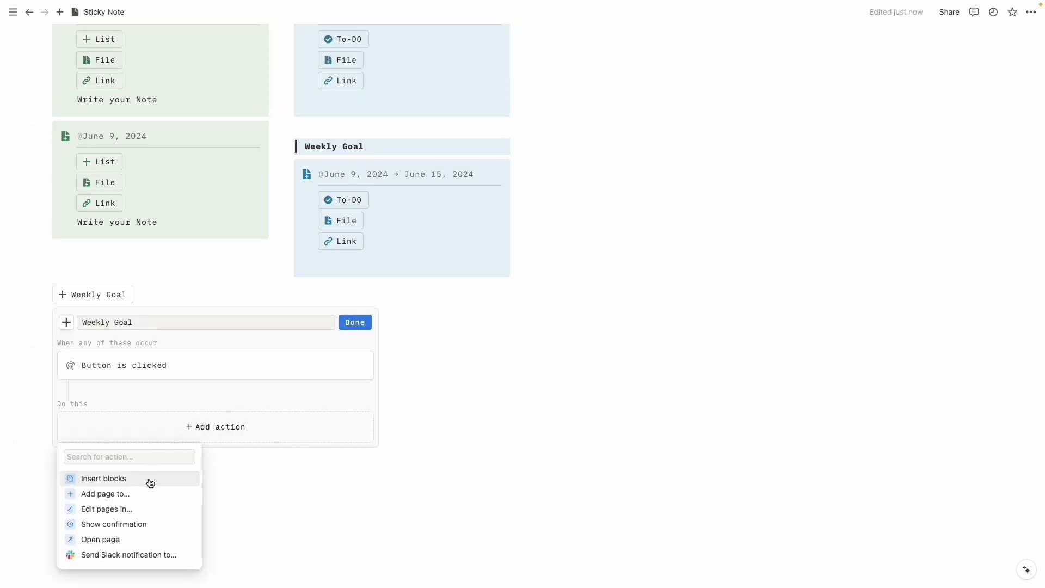
pyautogui.click(149, 480)
pyautogui.moveTo(147, 465); pyautogui.dragTo(148, 466)
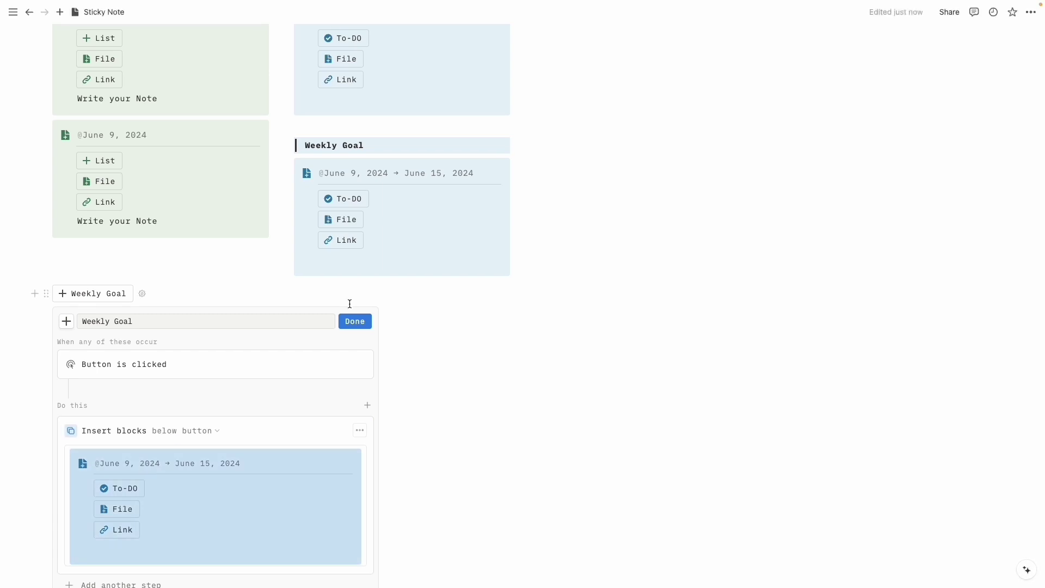
pyautogui.click(354, 321)
pyautogui.moveTo(42, 398); pyautogui.dragTo(390, 262)
pyautogui.press('Return')
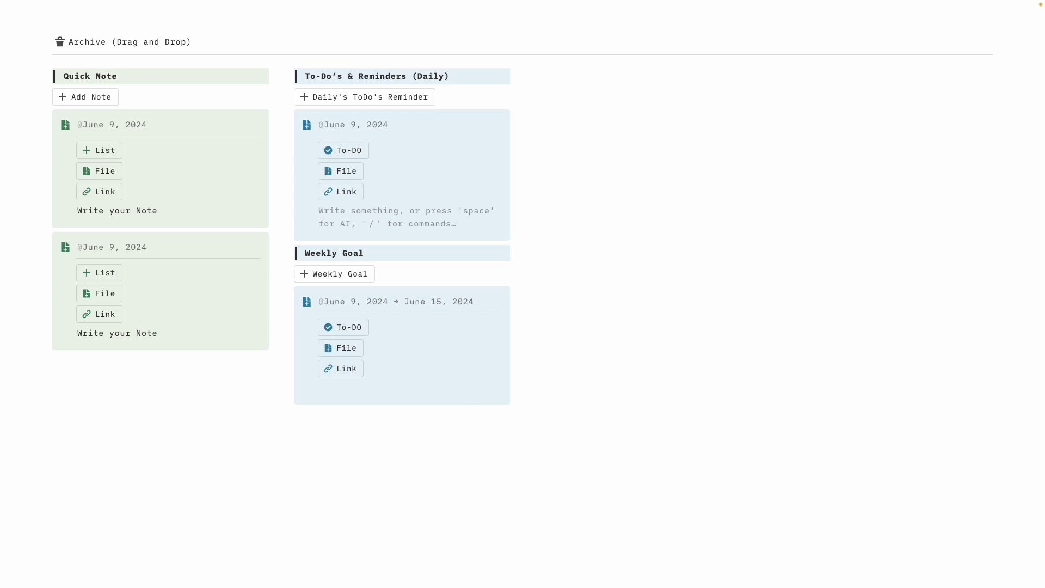
# Start a new column headed 'Grocery List' and color the heading yellow
pyautogui.click(361, 435)
pyautogui.write('Grocery List')
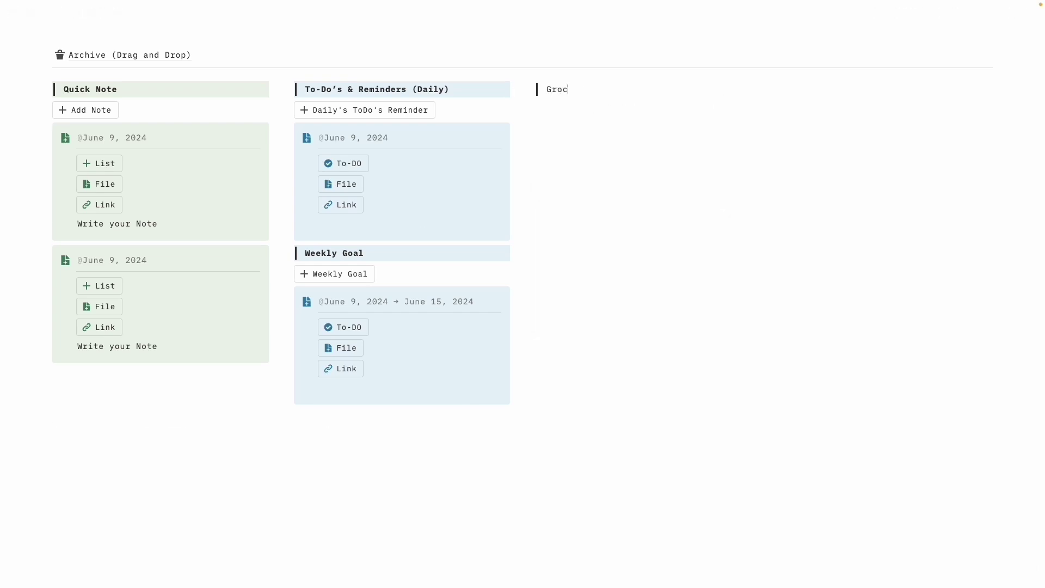
pyautogui.click(525, 89)
pyautogui.click(578, 310)
pyautogui.click(615, 138)
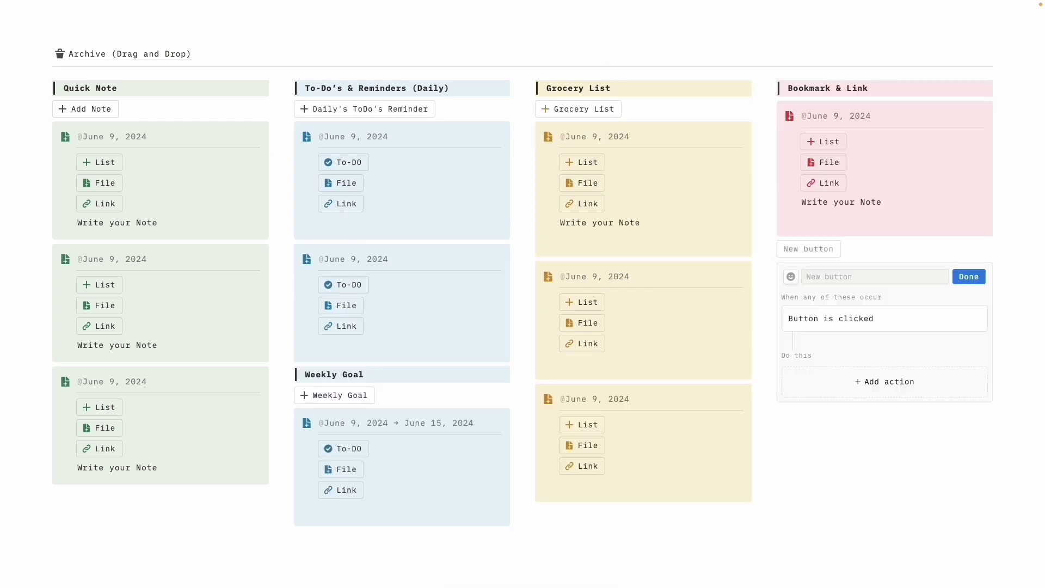
# Create a plus-icon 'Bookmark & Links' button and move it above the pink card
pyautogui.click(791, 276)
pyautogui.click(692, 366)
pyautogui.write('Bookmark & Links')
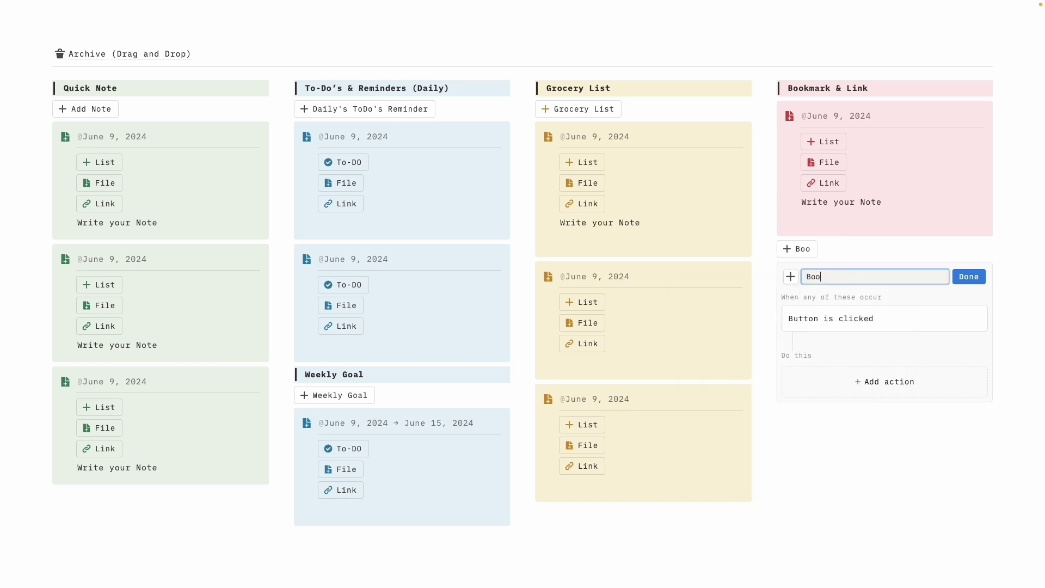
pyautogui.click(968, 276)
pyautogui.moveTo(794, 247); pyautogui.dragTo(784, 109)
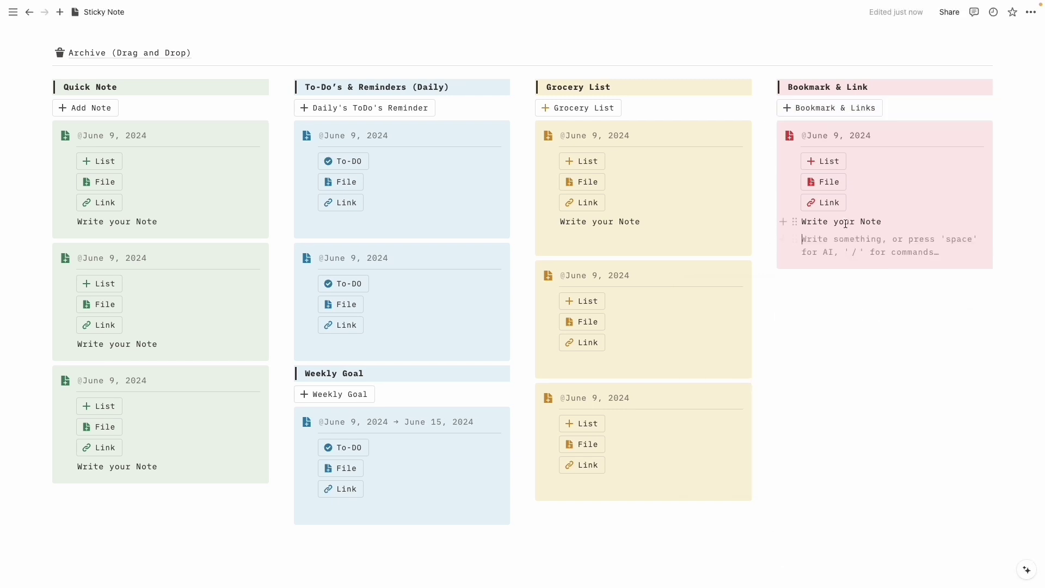
# Embed a web bookmark of the pasted YouTube channel link in the pink card
pyautogui.click(827, 202)
pyautogui.click(844, 230)
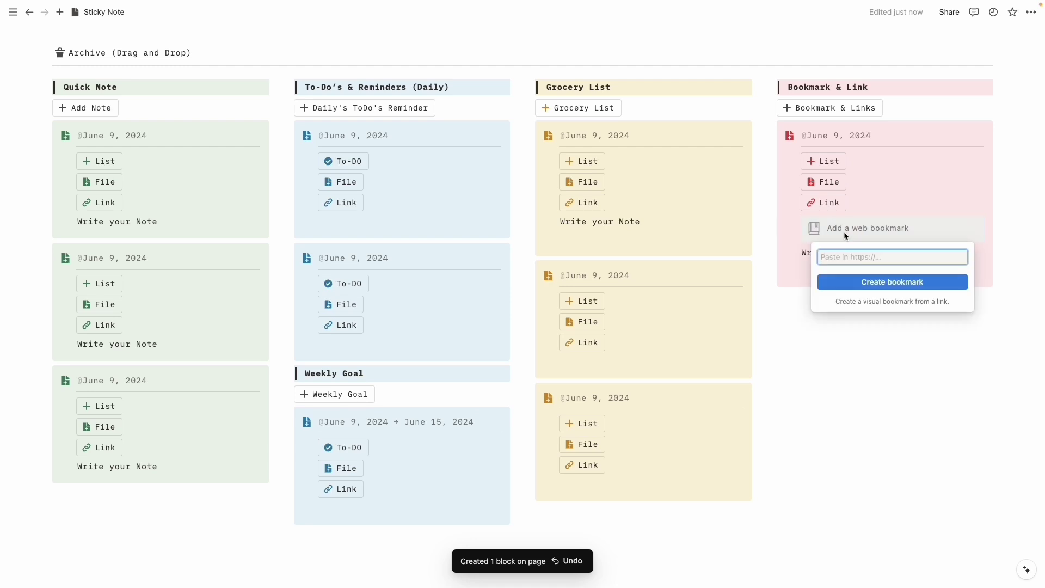
pyautogui.hotkey('ctrl', 'v')
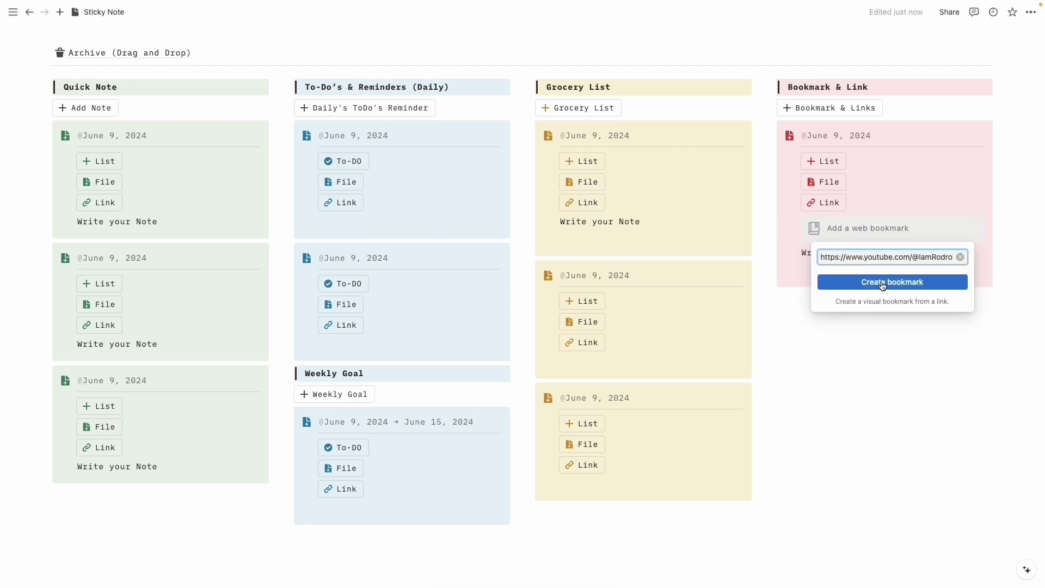
pyautogui.click(880, 282)
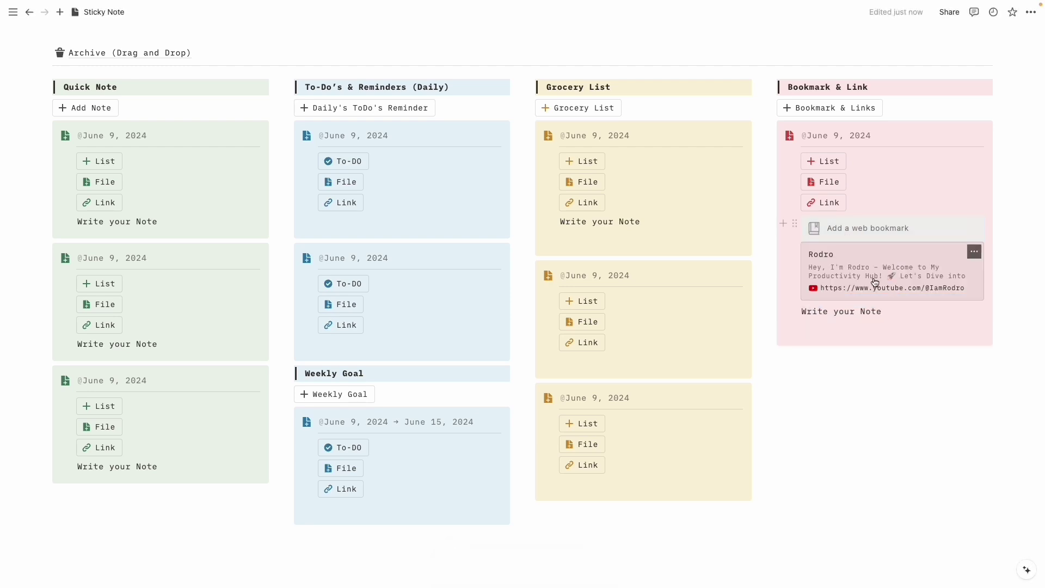